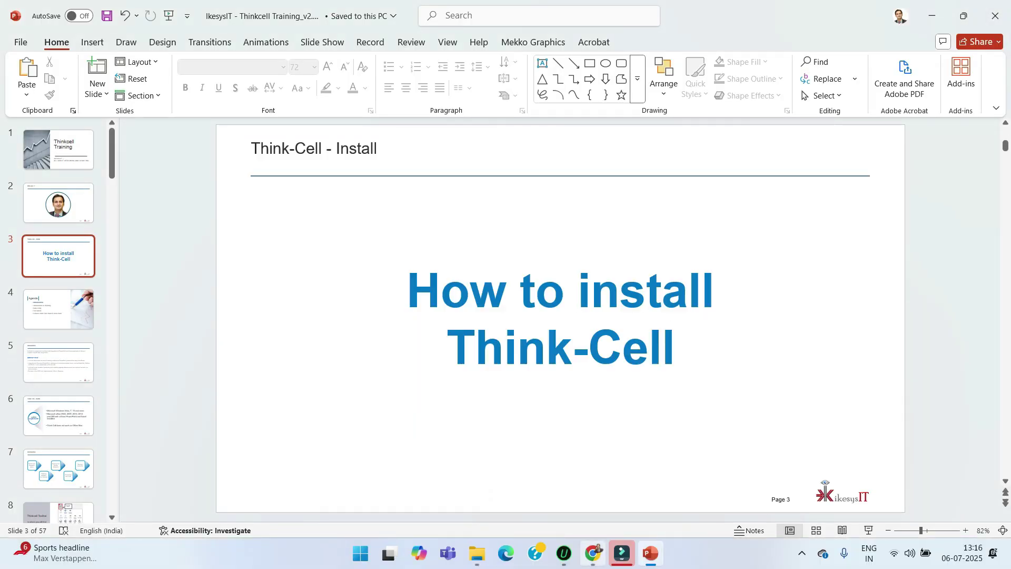
Switch to Chrome and run a Google search for 'thinkcell'.
click(593, 554)
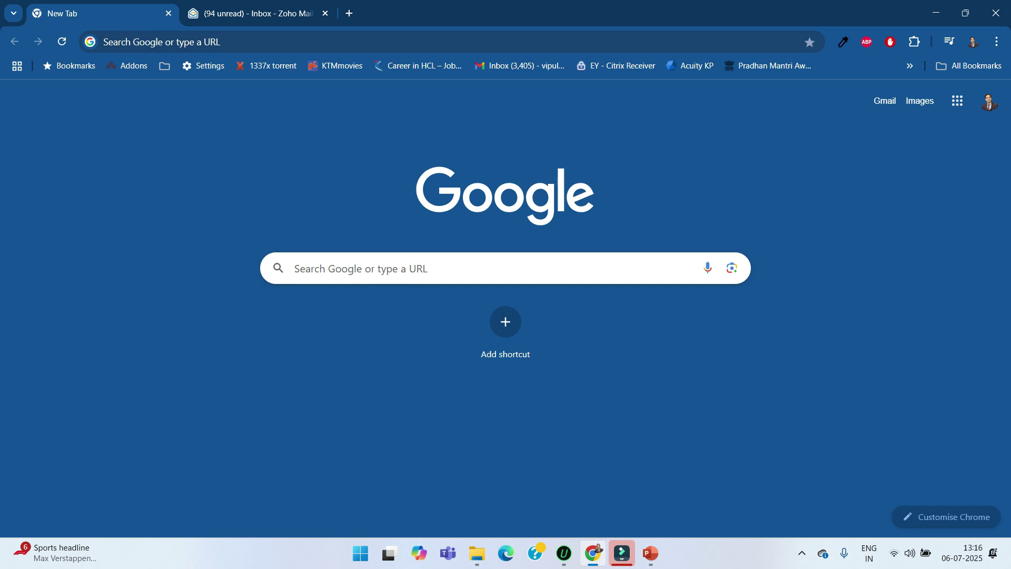
key(ctrl+l)
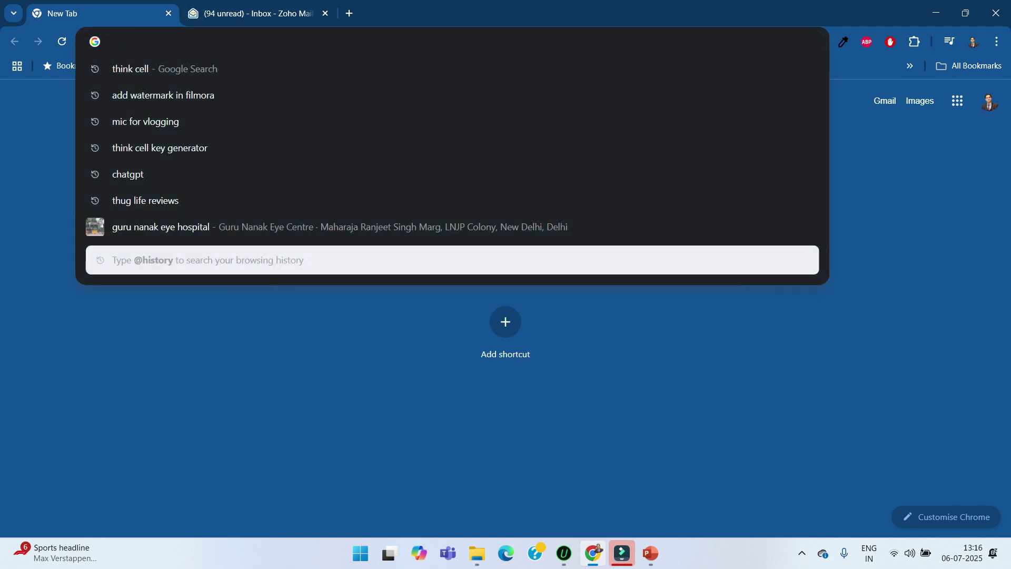
text(t)
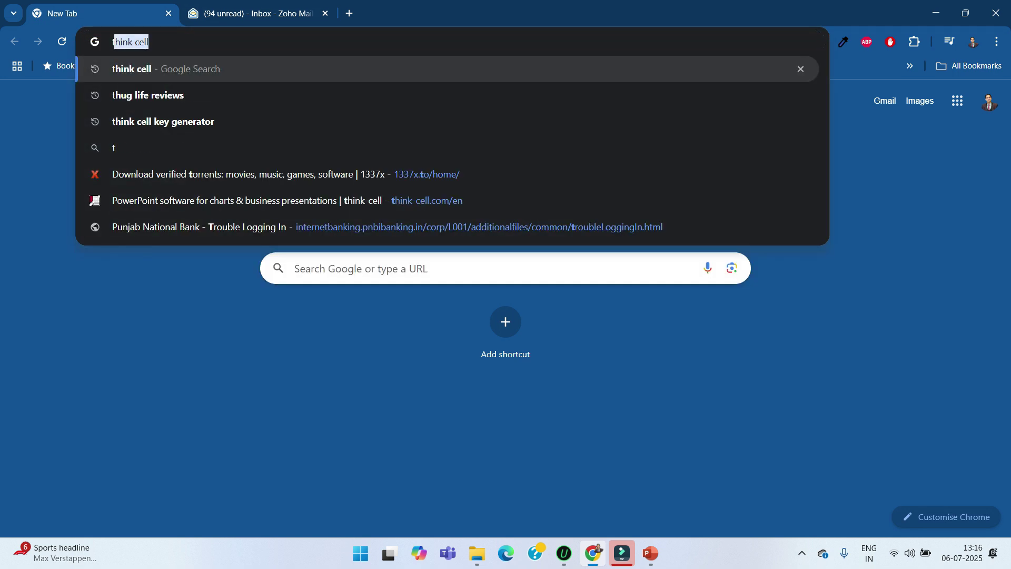
text(hinkc)
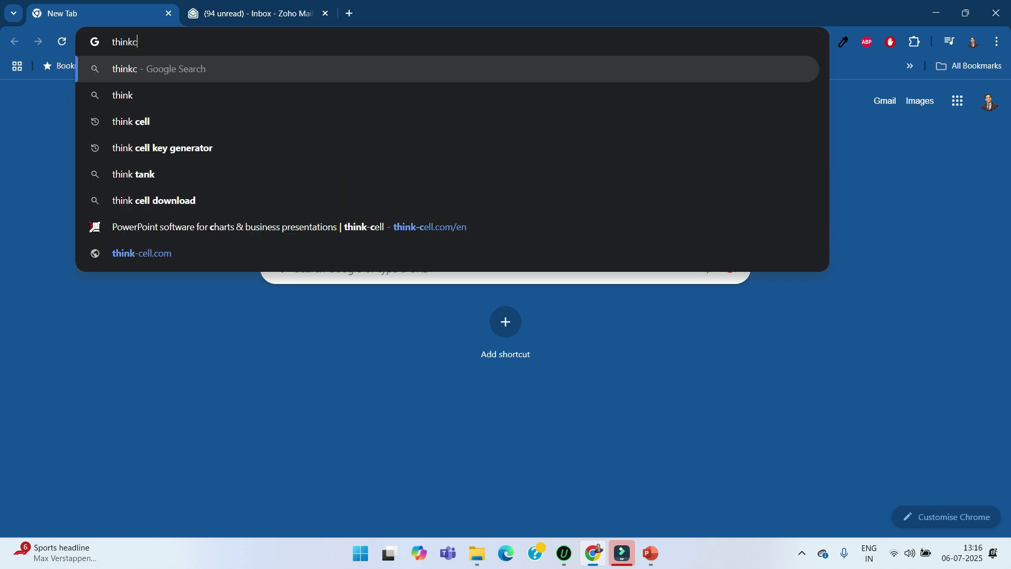
text(ell)
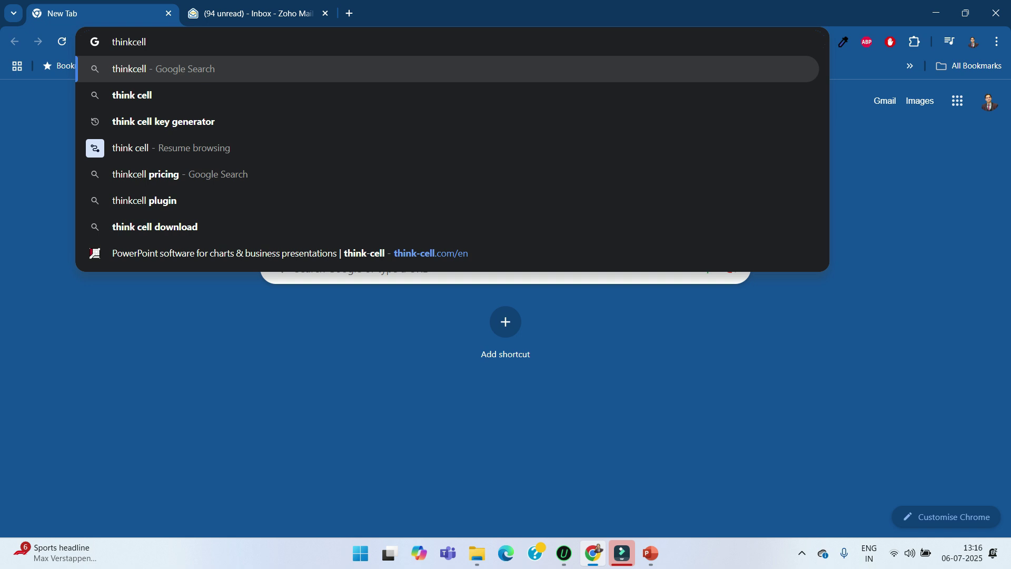
key(Return)
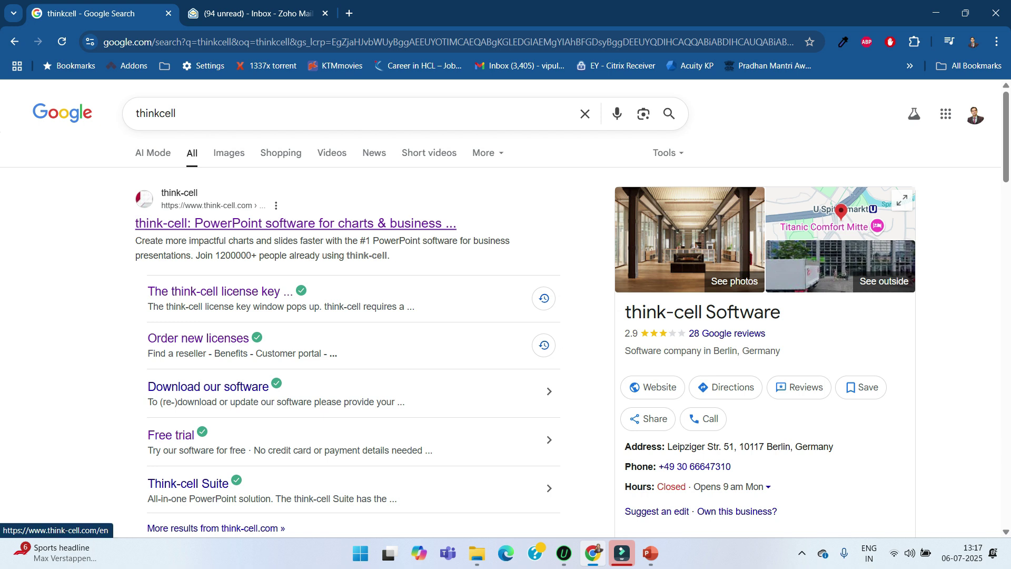
Go from the official think-cell homepage to its Order new licenses page for new customers.
click(296, 223)
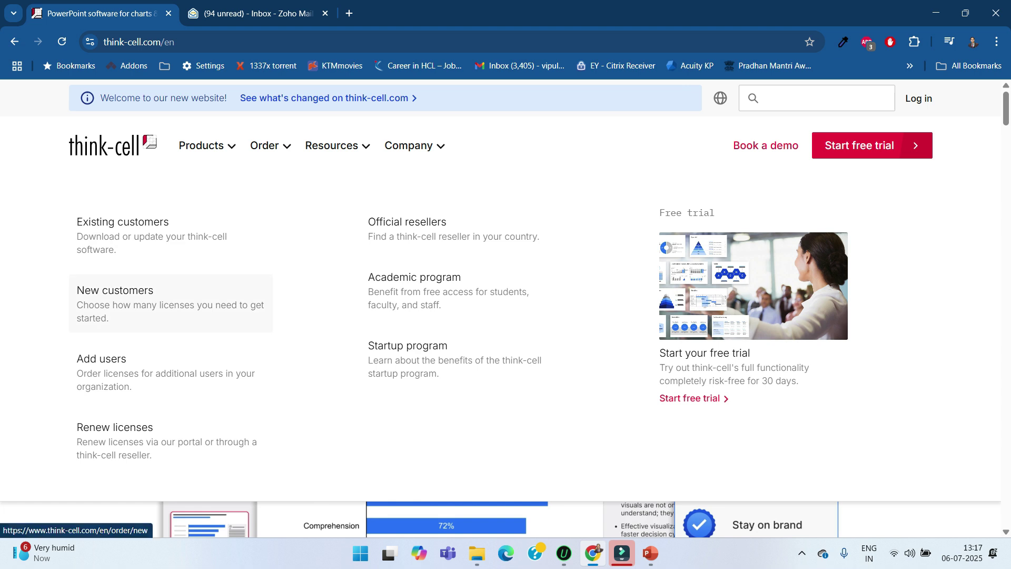
click(119, 297)
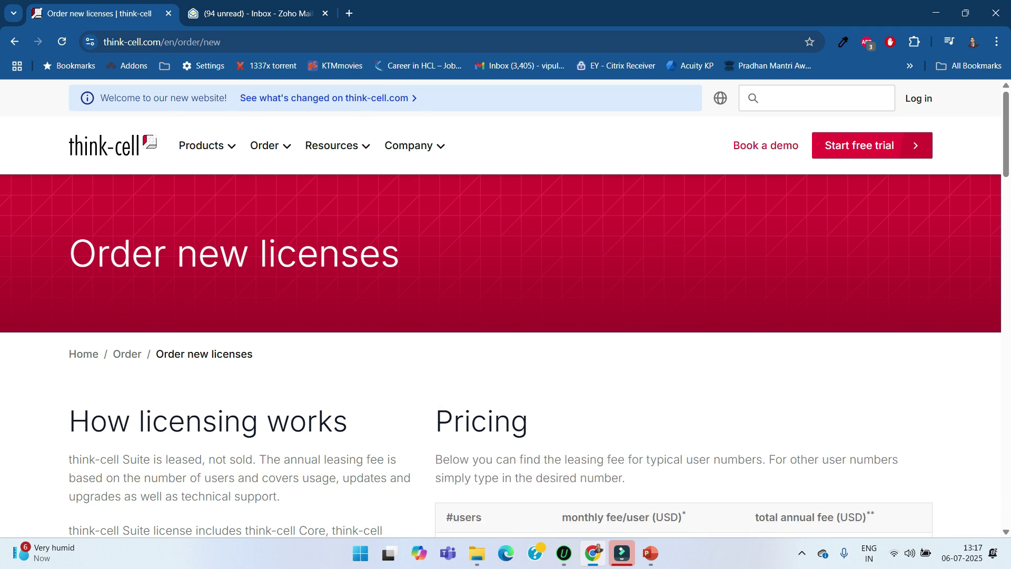
scroll(506, 327, down, 1)
scroll(506, 327, down, 2)
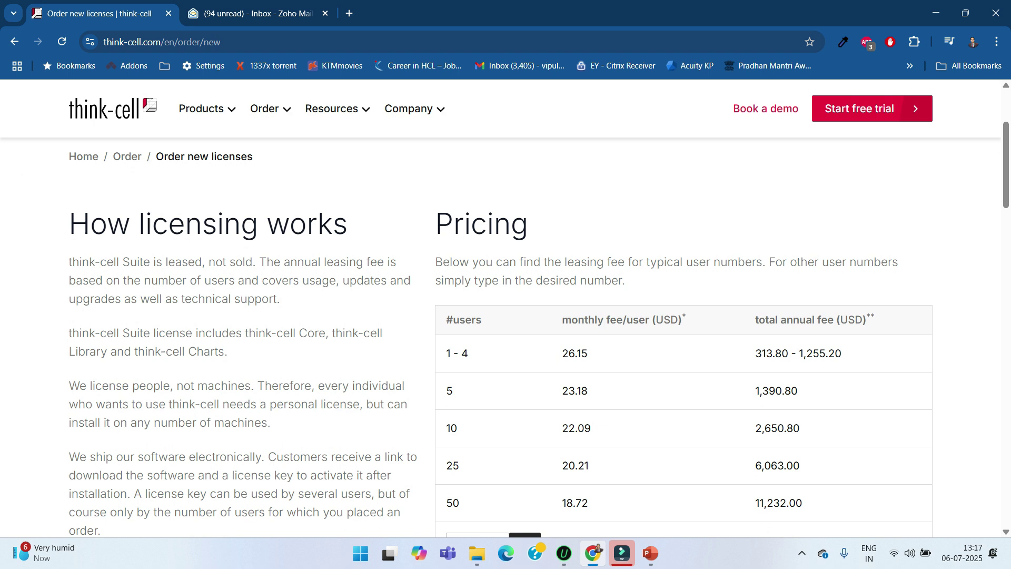
scroll(506, 324, down, 2)
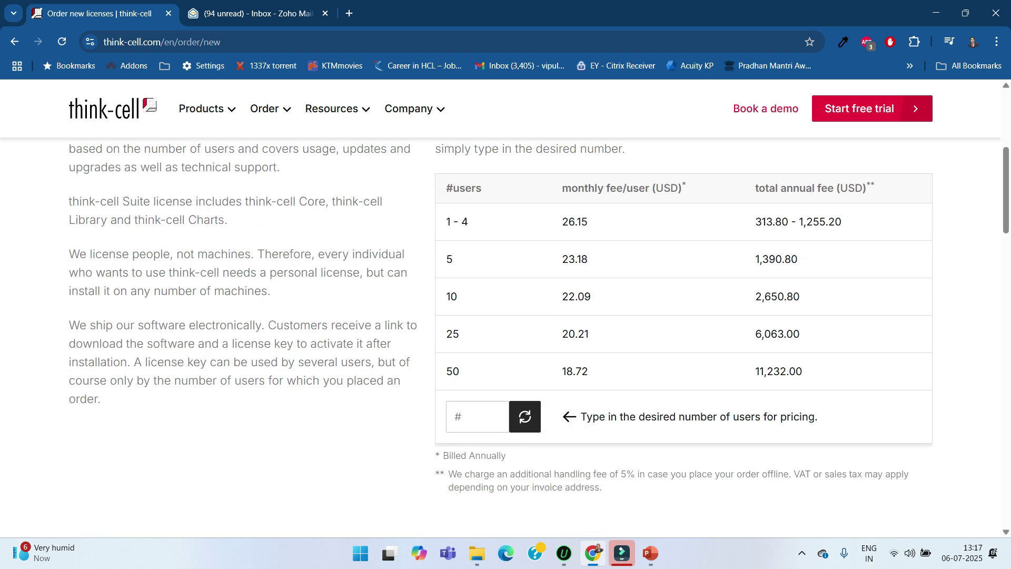
scroll(506, 324, up, 1)
scroll(505, 324, down, 2)
scroll(506, 324, down, 2)
scroll(506, 324, down, 2)
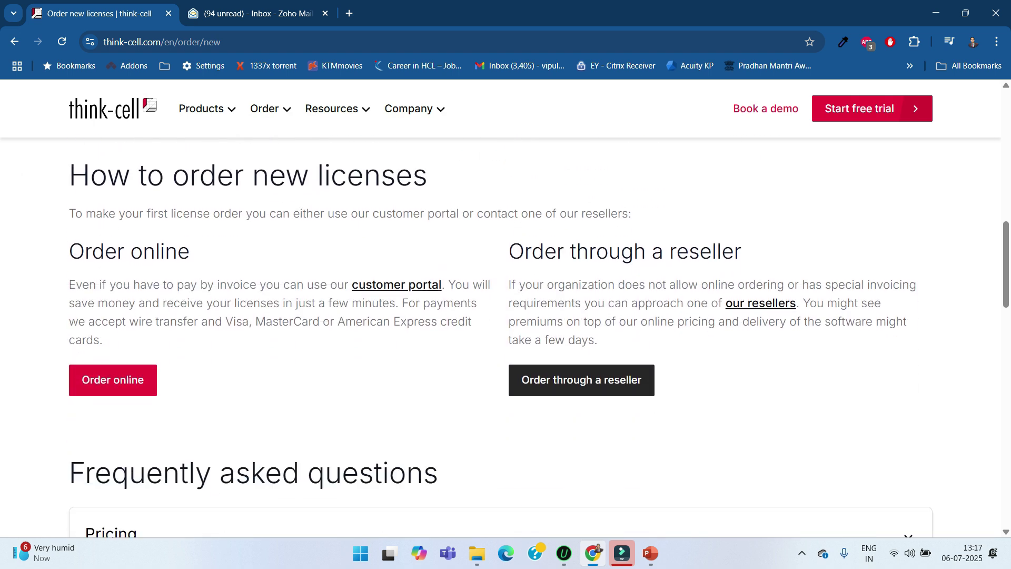
scroll(506, 324, down, 1)
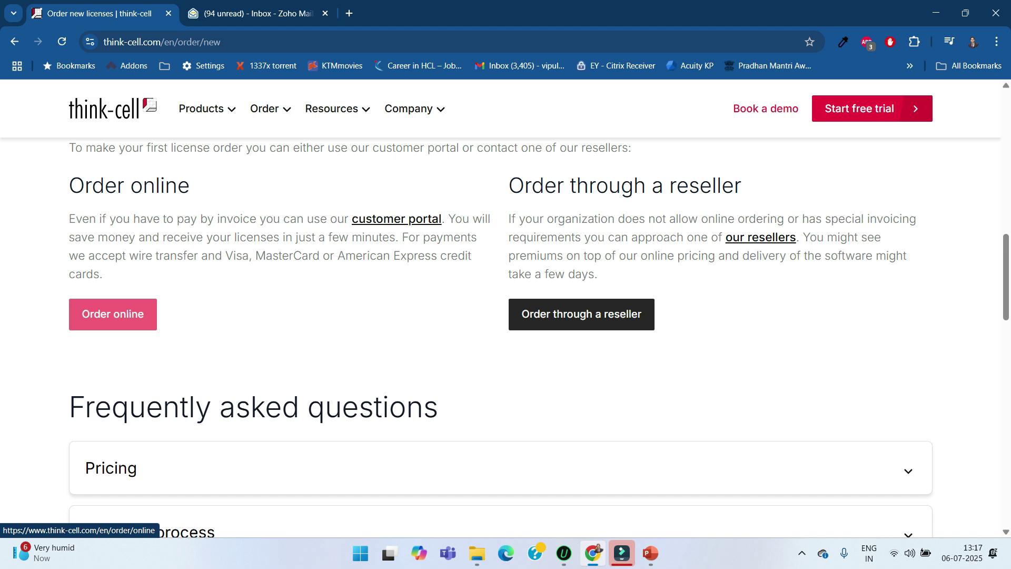
On the ordering portal login, request access using the saved private email address.
click(112, 314)
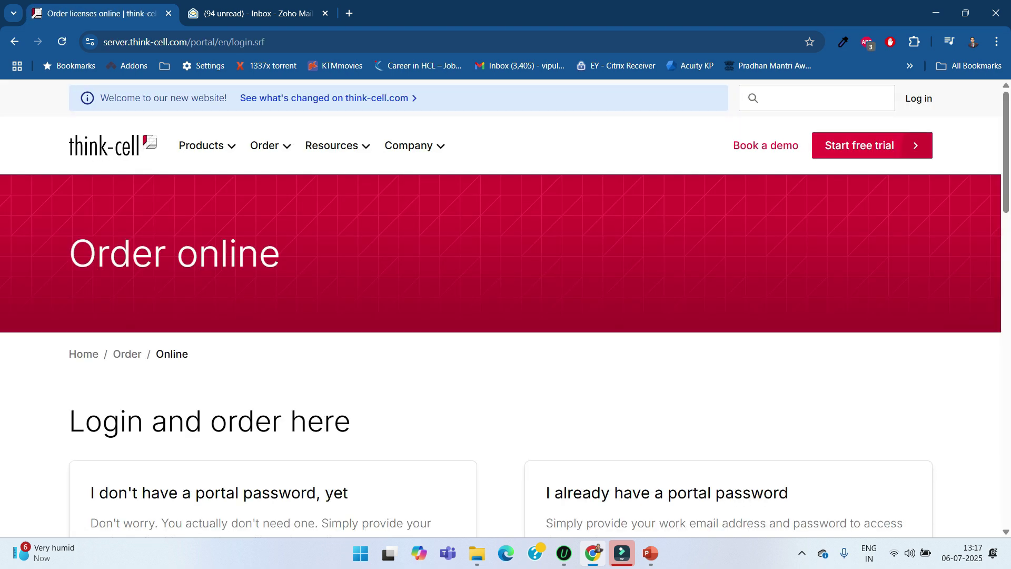
scroll(506, 316, down, 1)
scroll(506, 316, down, 1)
scroll(506, 316, down, 2)
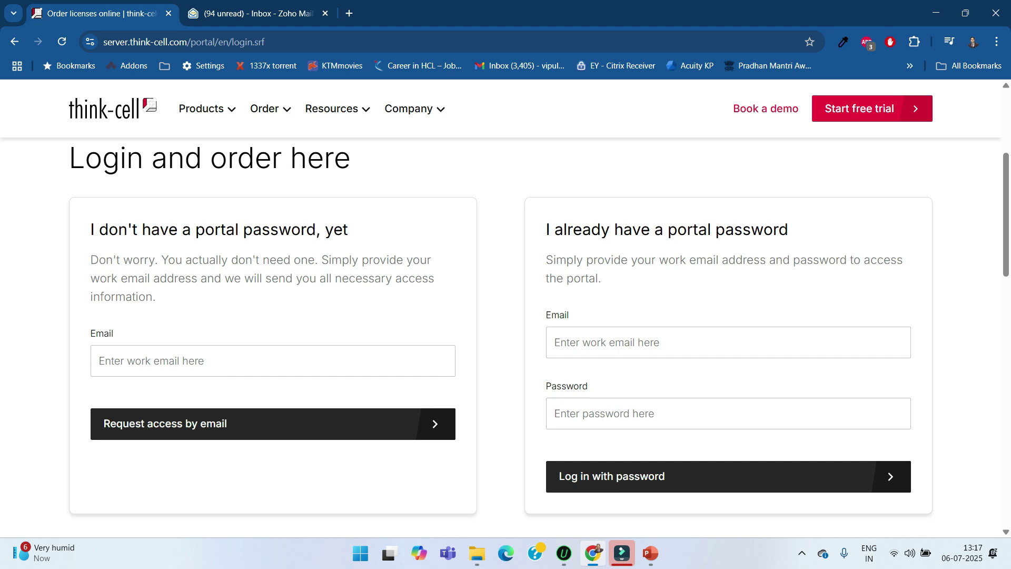
click(221, 360)
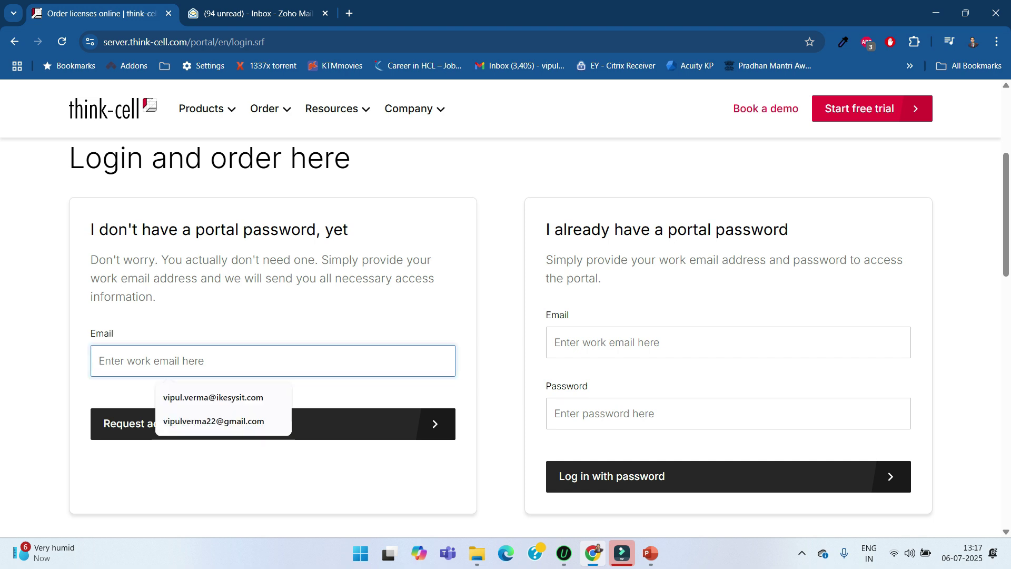
click(269, 482)
click(222, 360)
key(Tab)
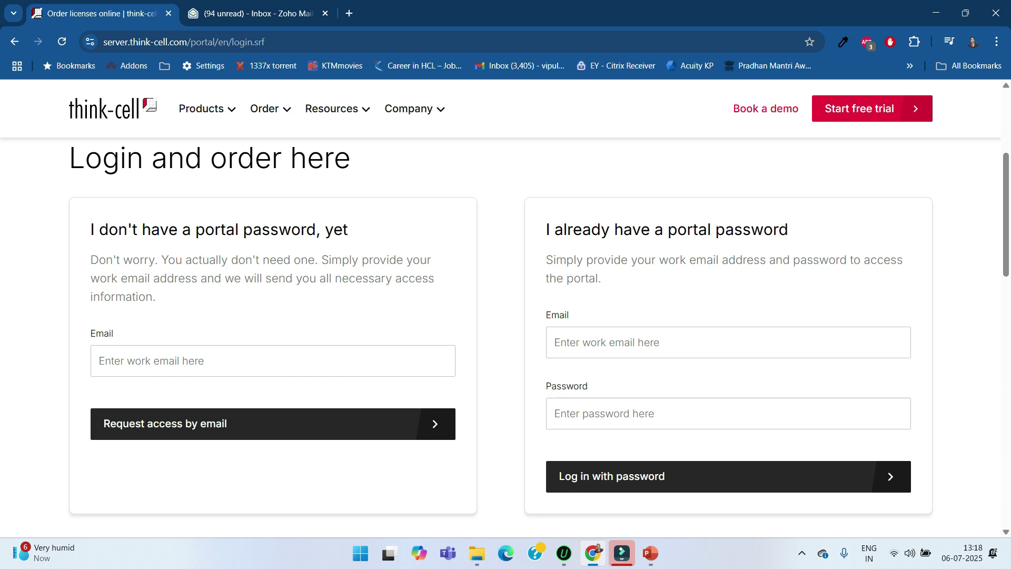
click(169, 360)
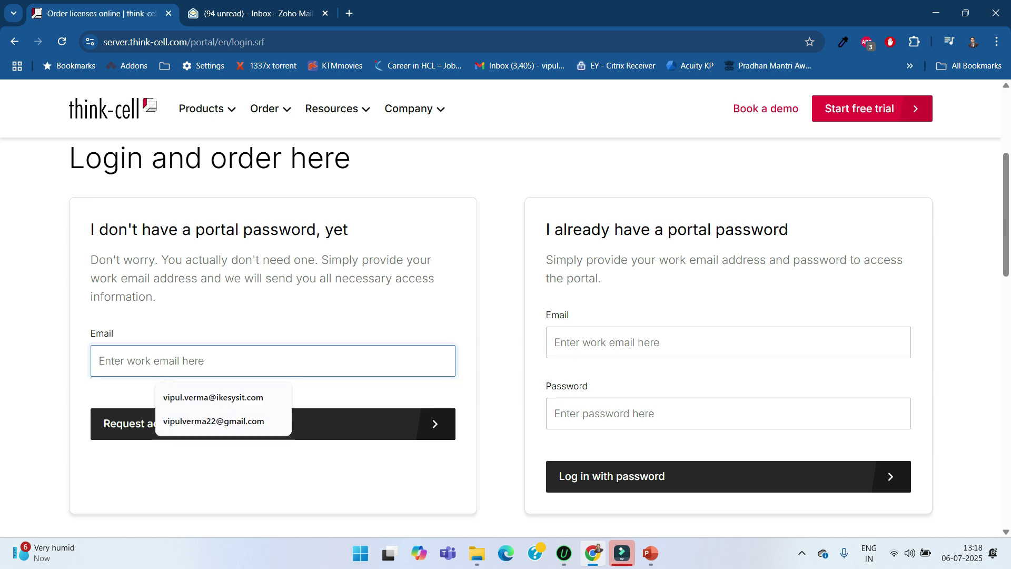
key(Down)
key(Down)
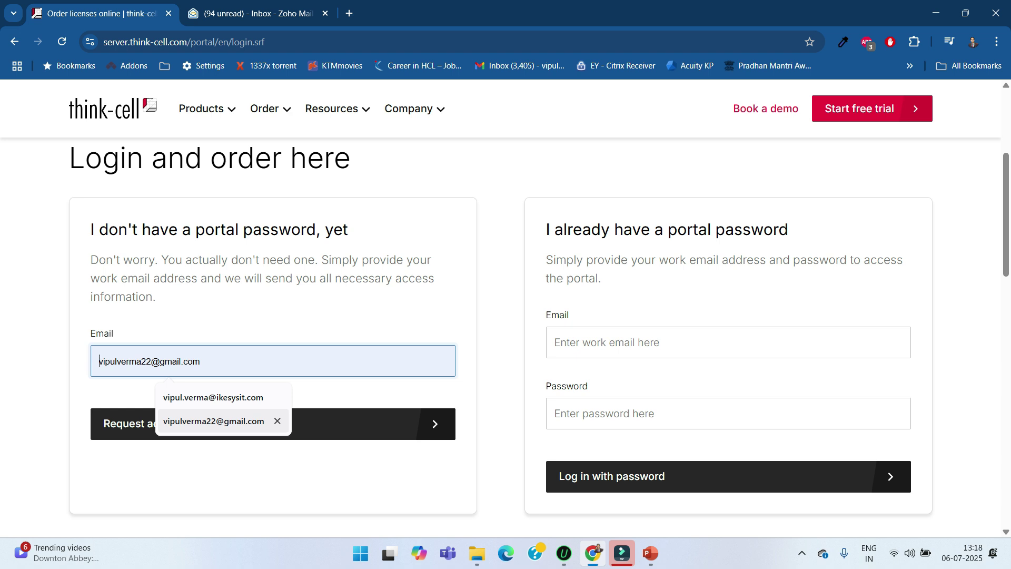
key(Return)
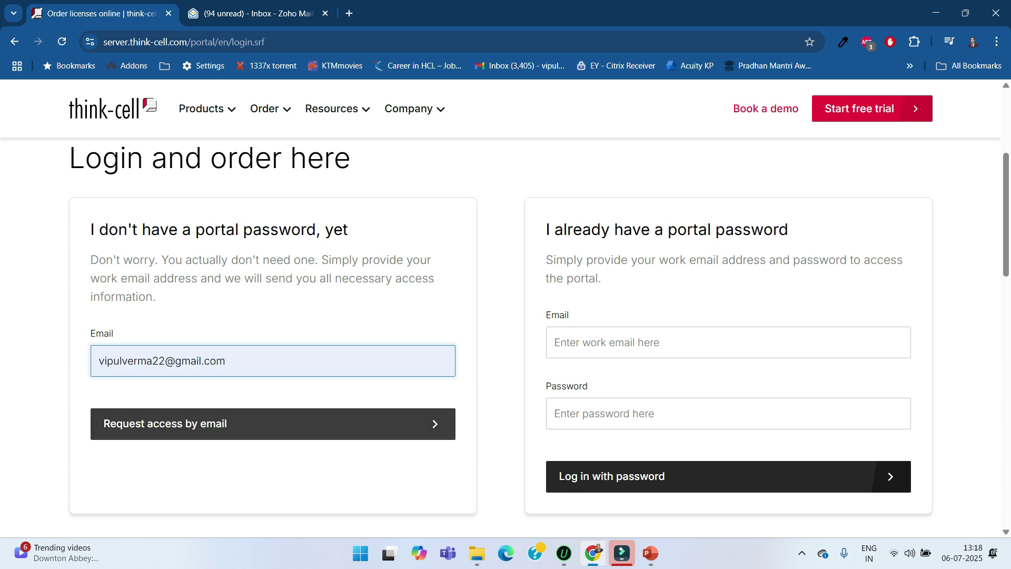
click(272, 424)
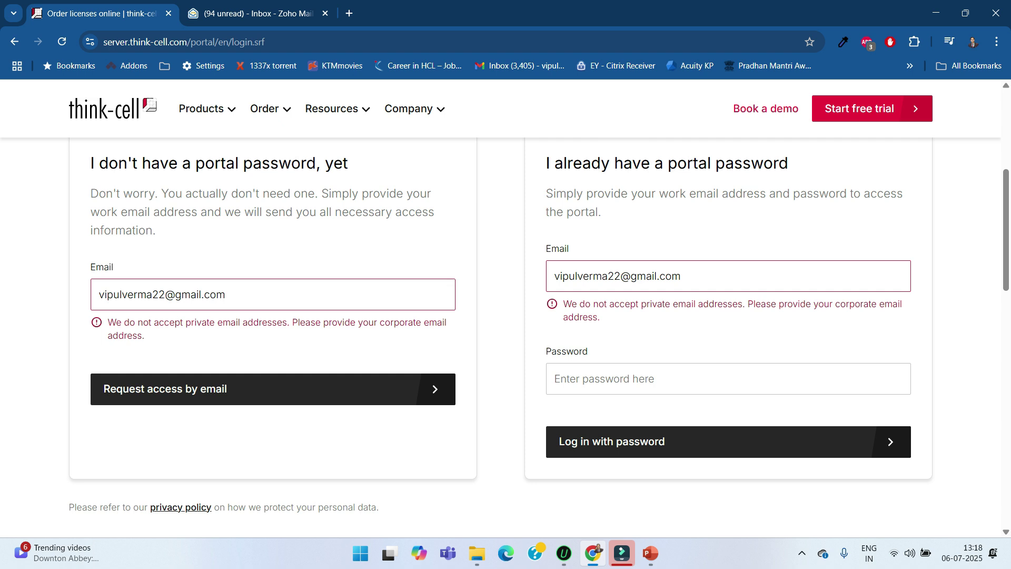
Replace the rejected private address with the corporate work email and resubmit the request.
triple_click(162, 294)
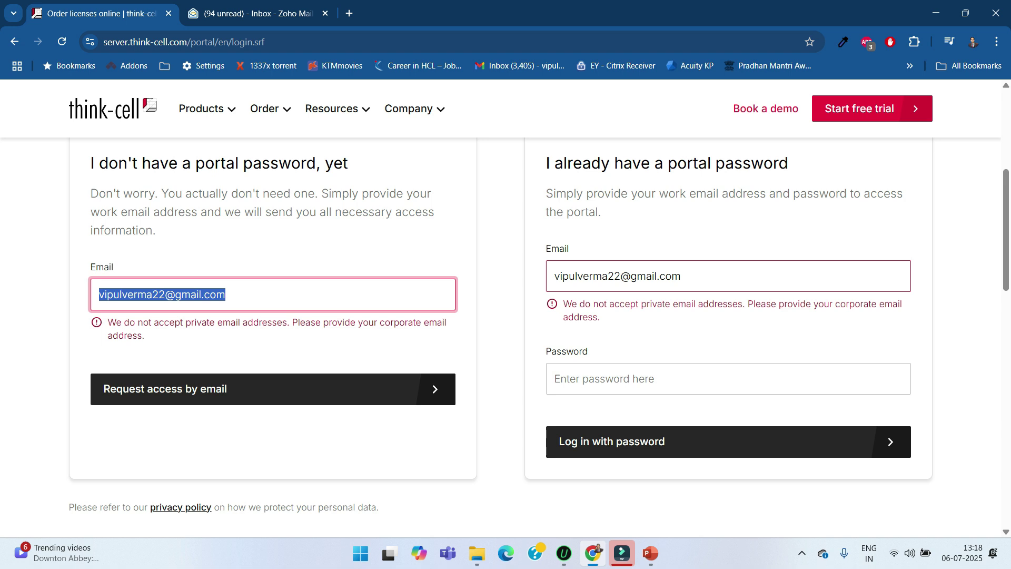
text(vipul)
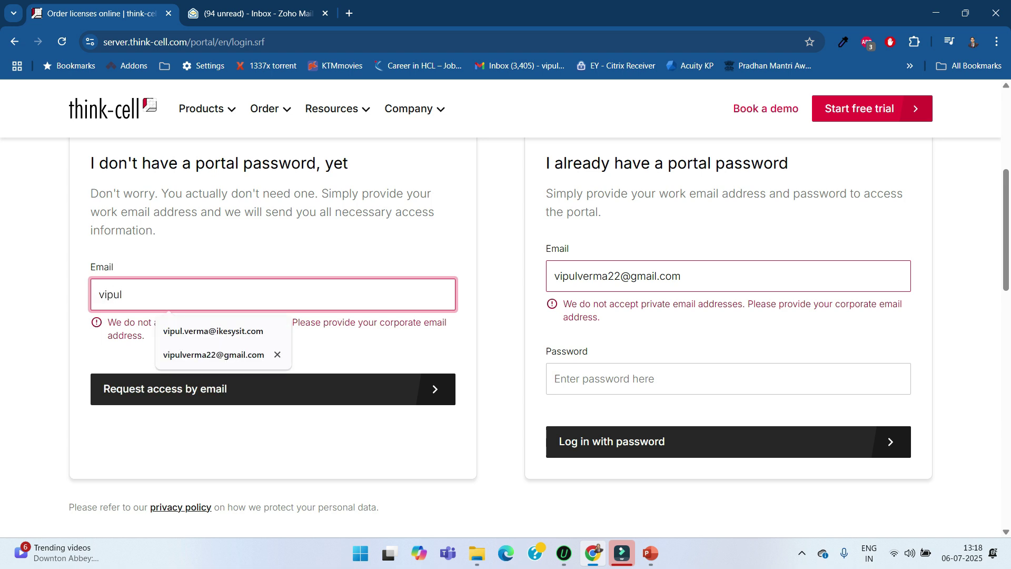
key(Up)
key(Up)
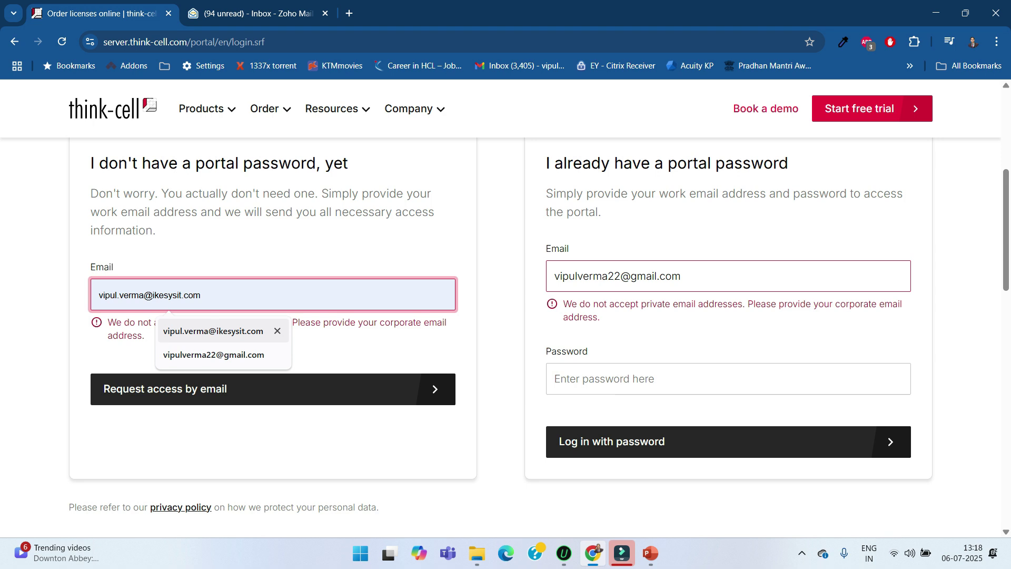
key(Return)
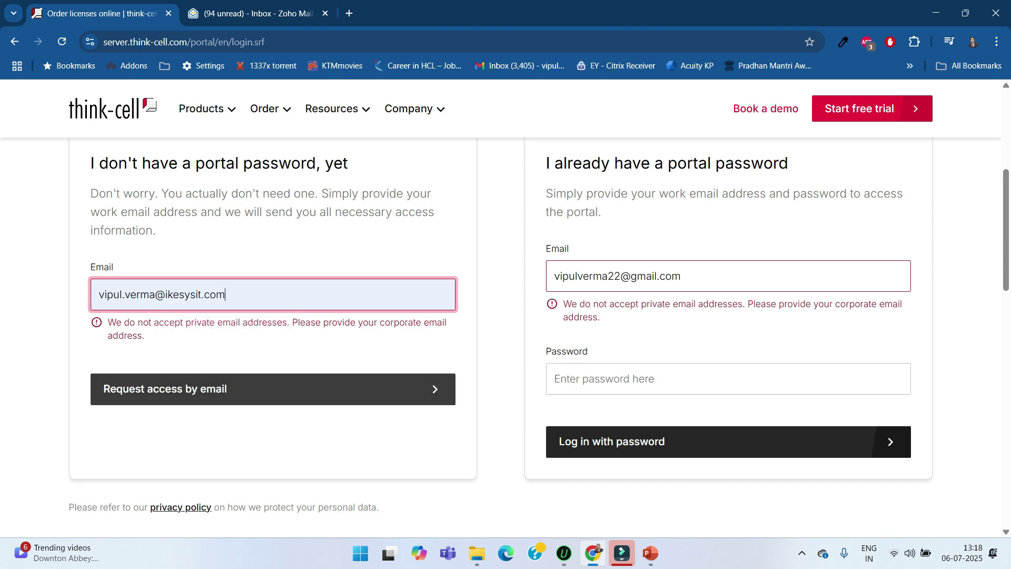
key(Return)
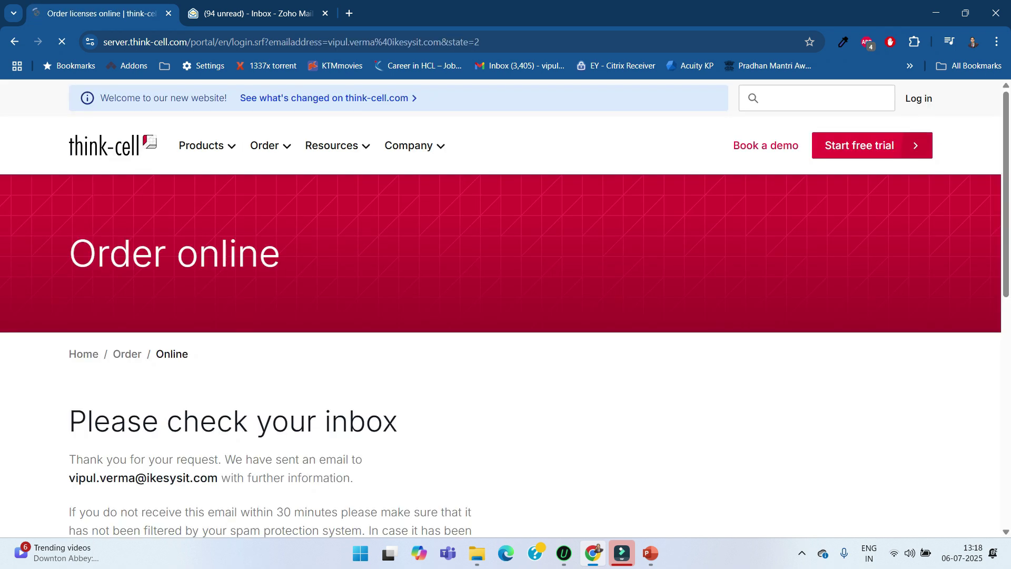
scroll(506, 316, down, 1)
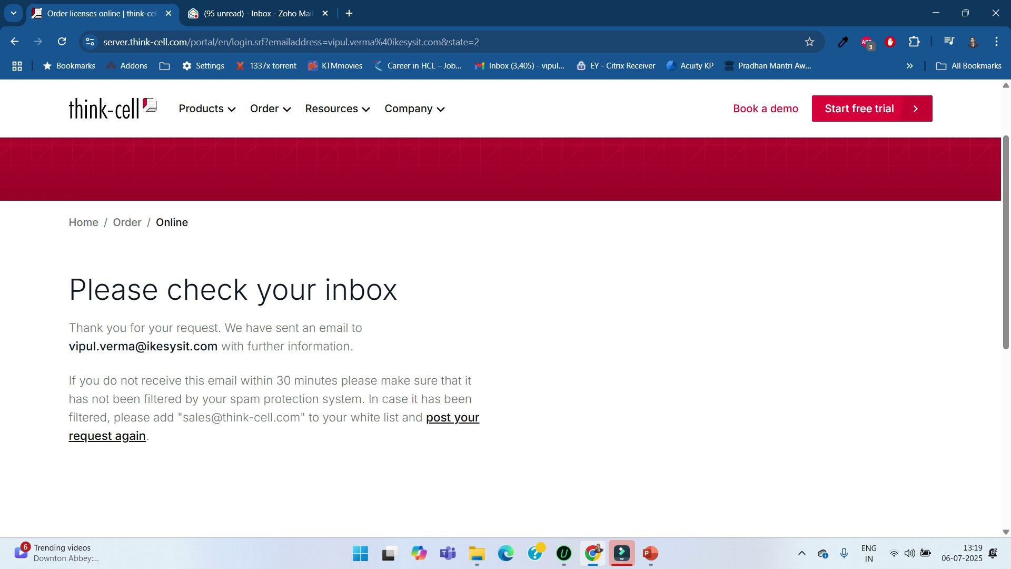
Switch to the Zoho Mail inbox to find the think-cell portal access email.
key(ctrl+Tab)
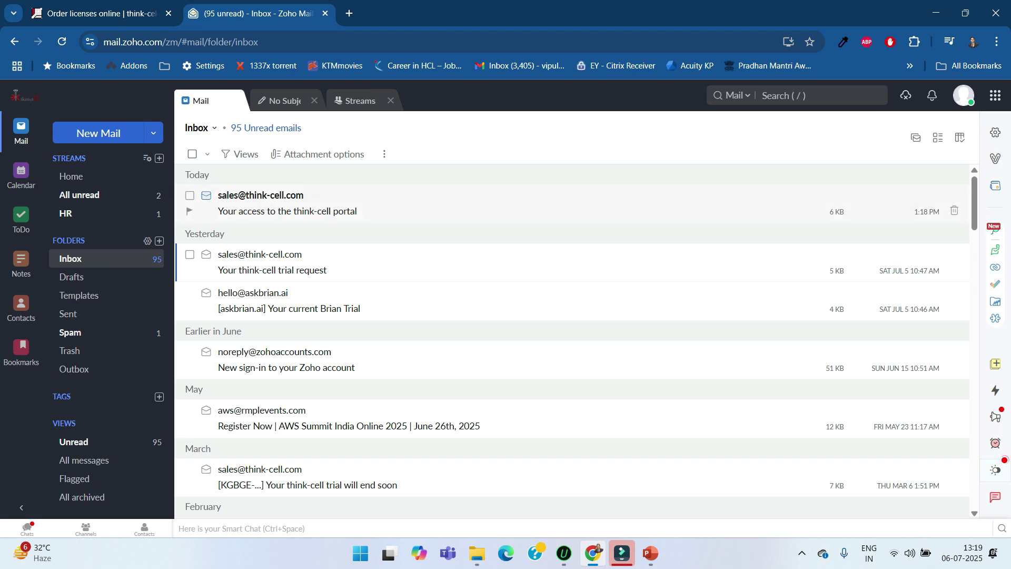
Open the 'Your access to the think-cell portal' email and its server.think-cell.com link in a new tab.
click(395, 203)
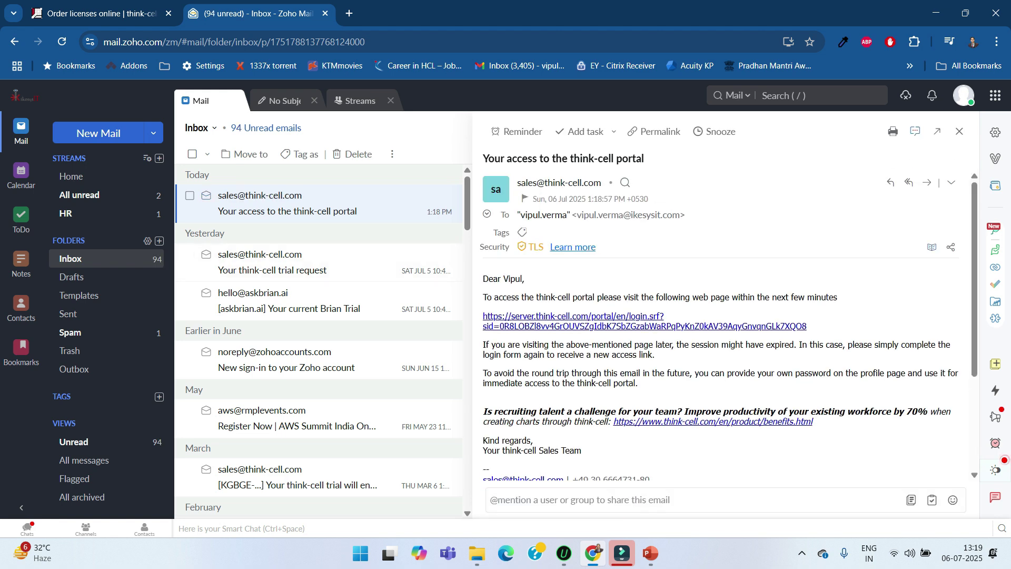
scroll(730, 324, down, 3)
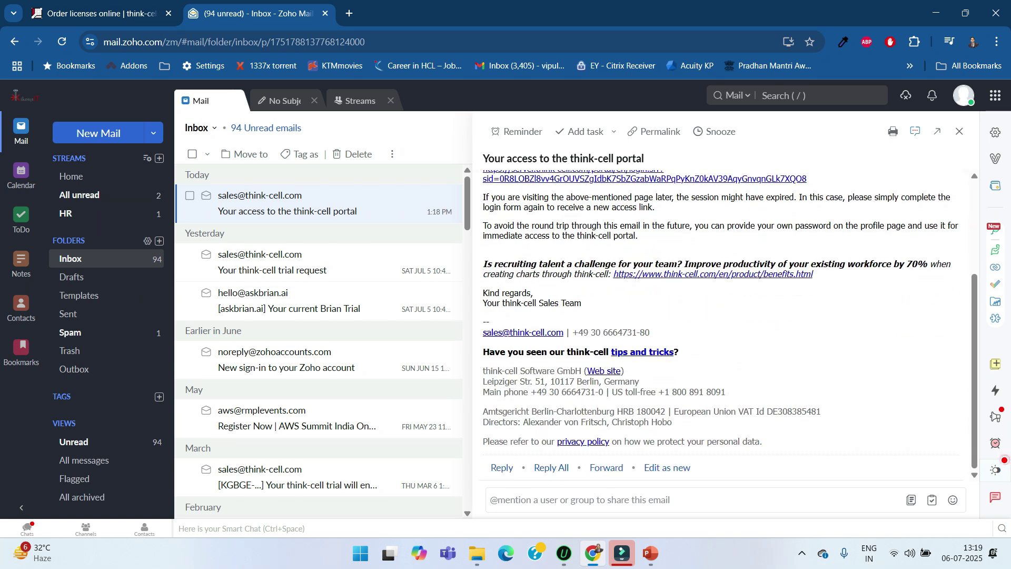
scroll(730, 325, up, 5)
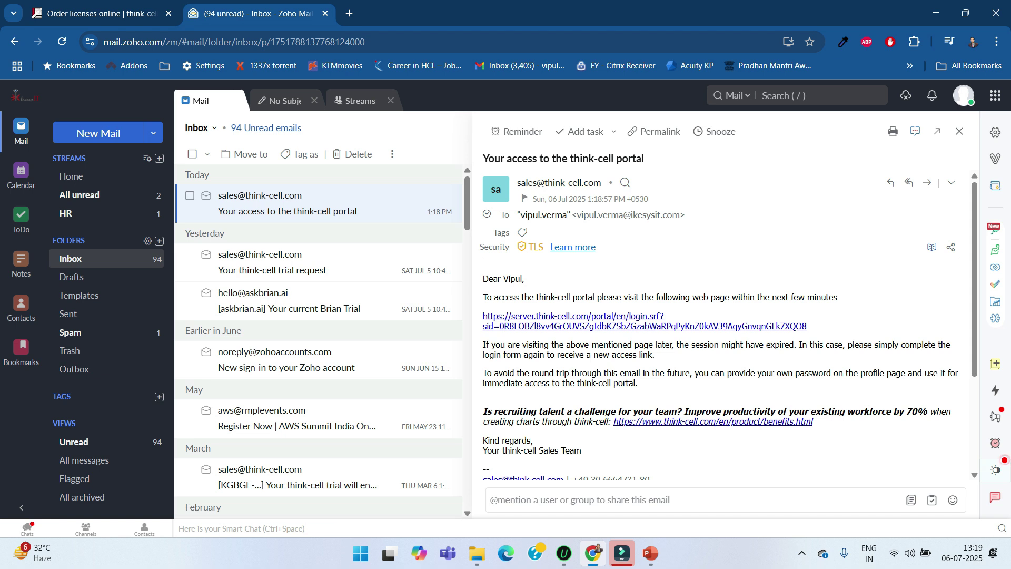
click(632, 325)
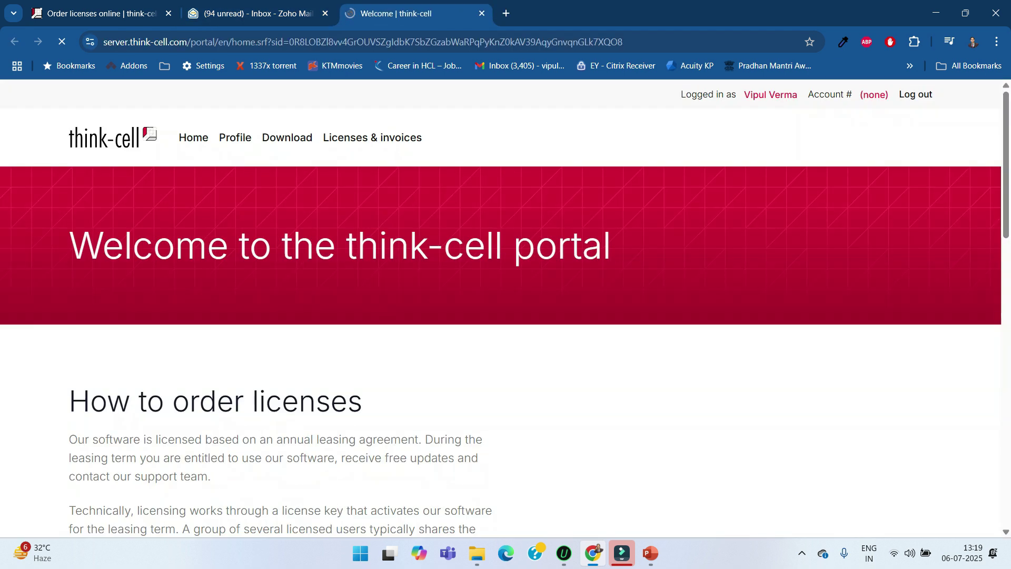
scroll(237, 370, down, 2)
scroll(237, 371, down, 2)
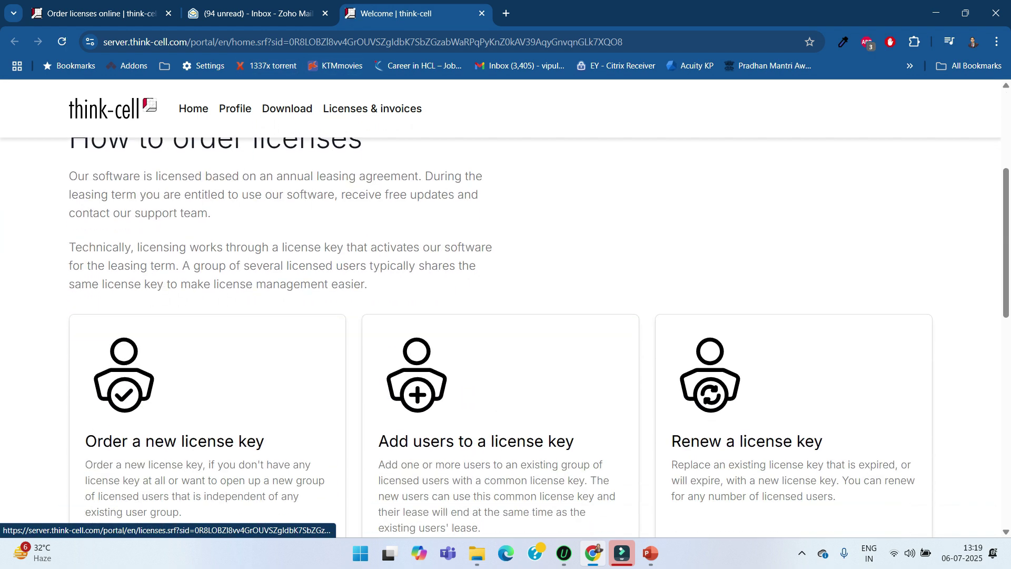
scroll(238, 370, down, 1)
scroll(237, 370, down, 1)
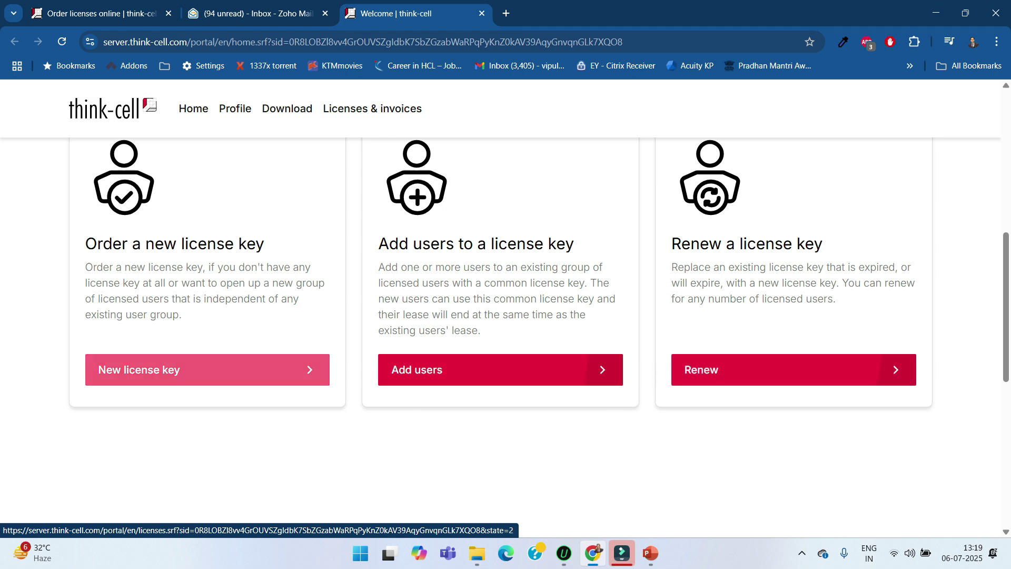
click(207, 370)
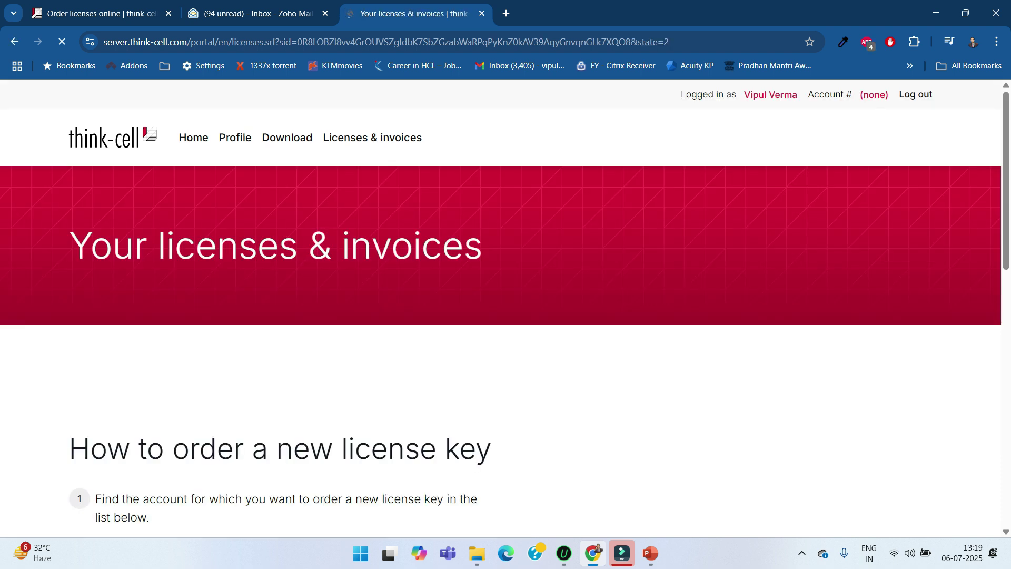
scroll(506, 316, down, 4)
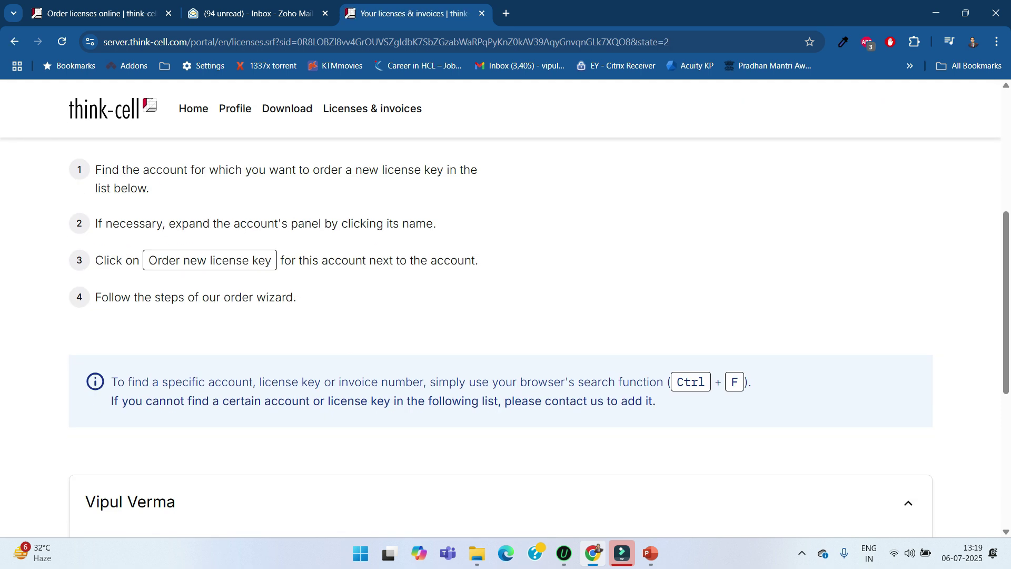
scroll(506, 344, down, 2)
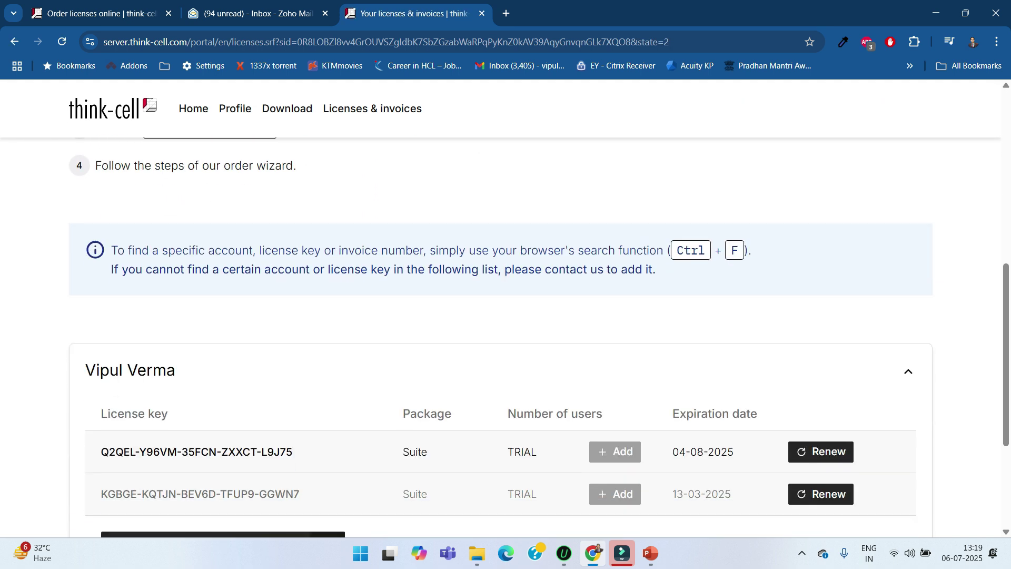
scroll(506, 340, down, 2)
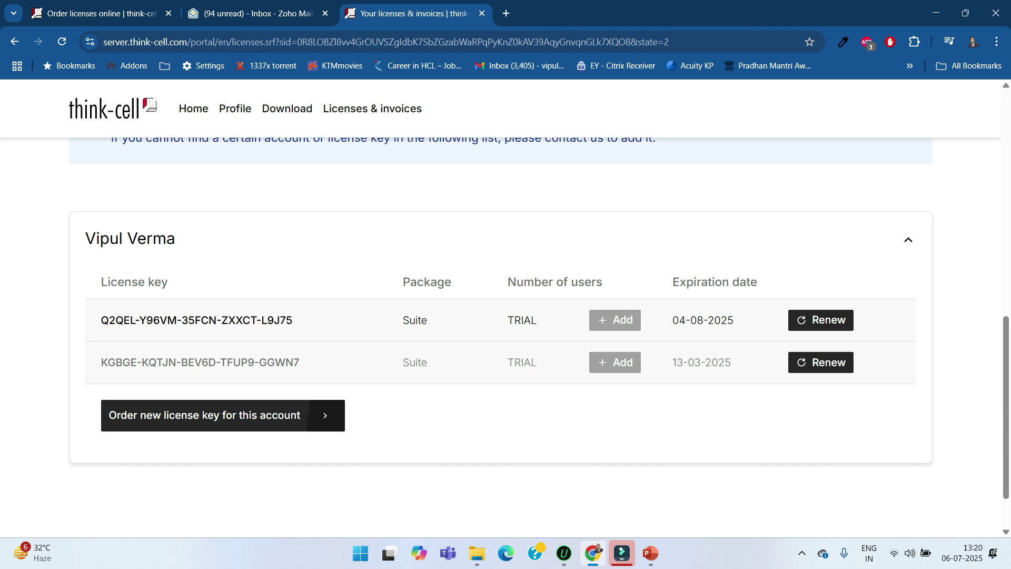
drag(101, 320, 293, 319)
double_click(523, 320)
scroll(505, 317, up, 3)
scroll(506, 316, down, 2)
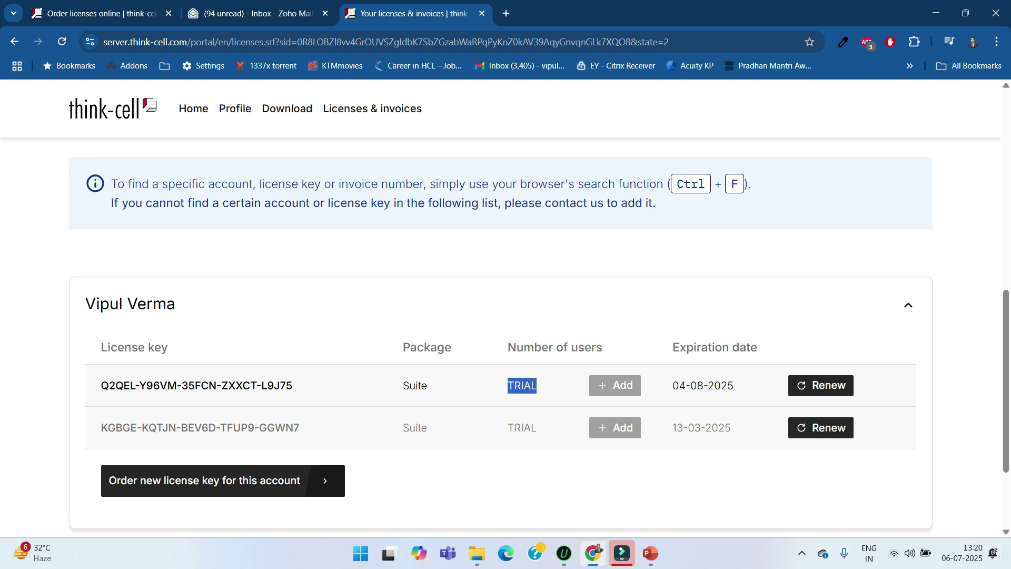
scroll(506, 356, down, 3)
scroll(505, 355, up, 1)
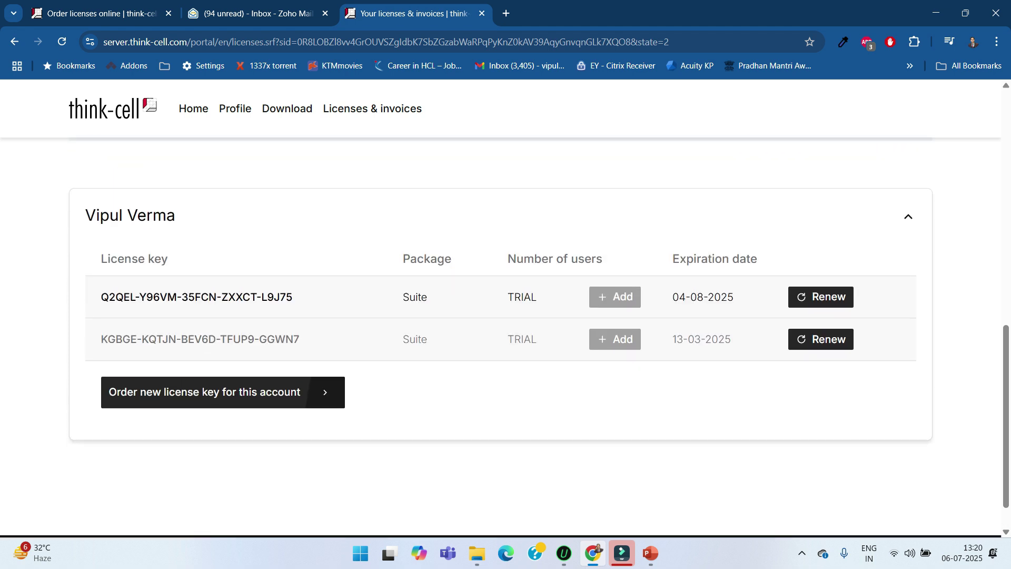
scroll(505, 356, up, 1)
drag(101, 320, 293, 320)
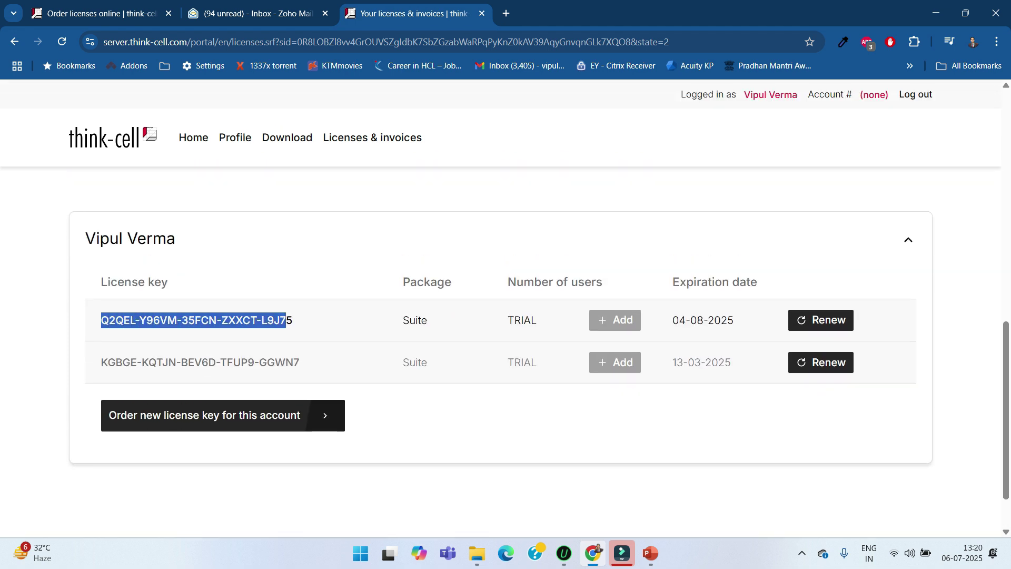
scroll(293, 321, up, 2)
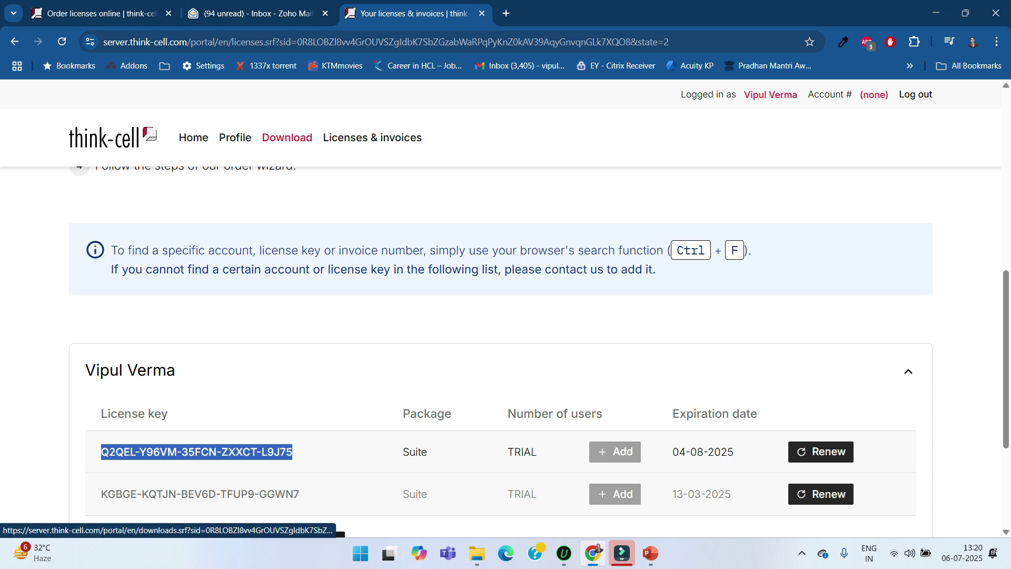
right_click(286, 143)
Open the Download page, return to its Windows instructions, then switch to the PowerPoint deck.
click(352, 160)
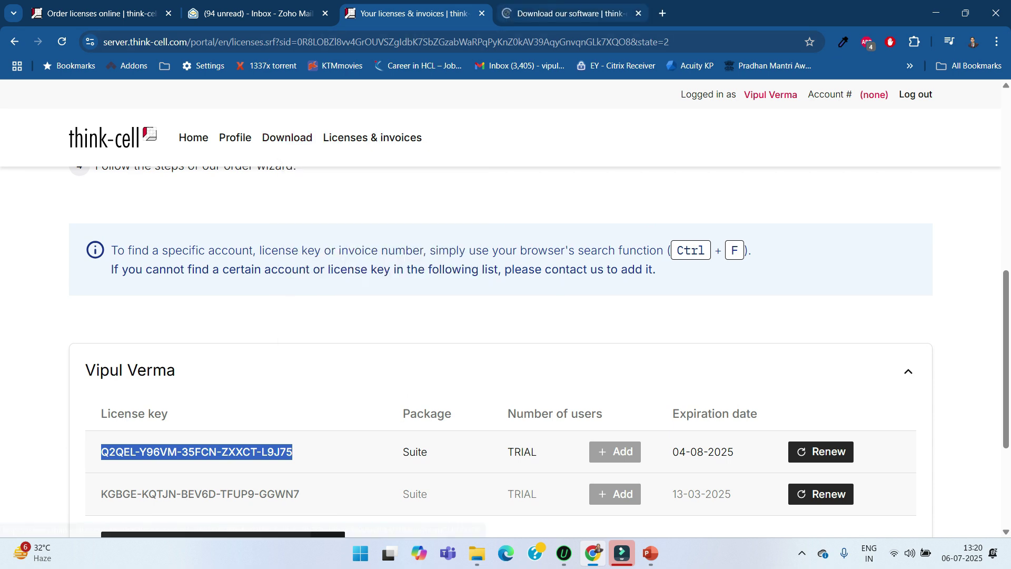
click(569, 13)
scroll(505, 316, down, 3)
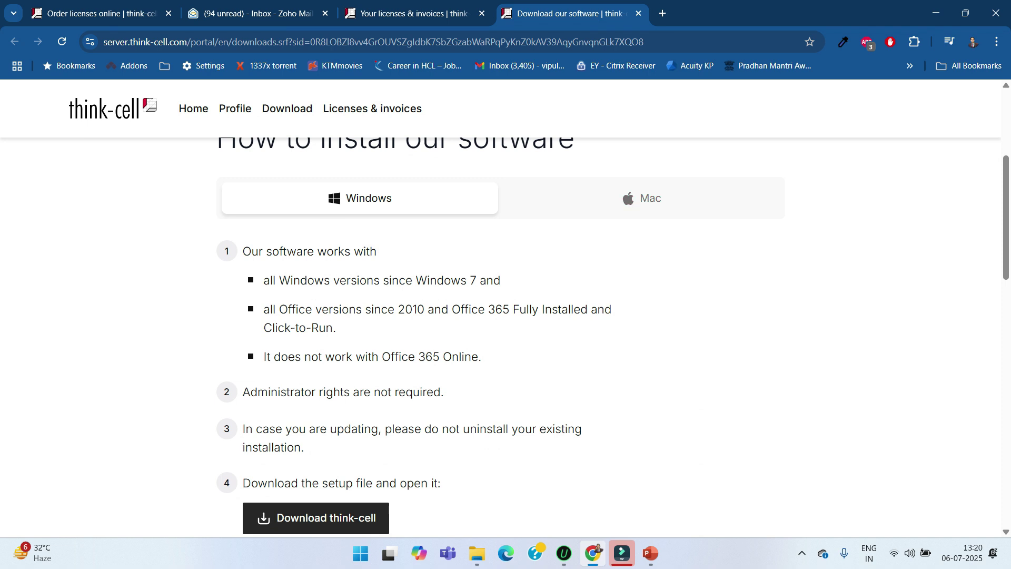
click(642, 198)
click(360, 197)
scroll(507, 340, down, 2)
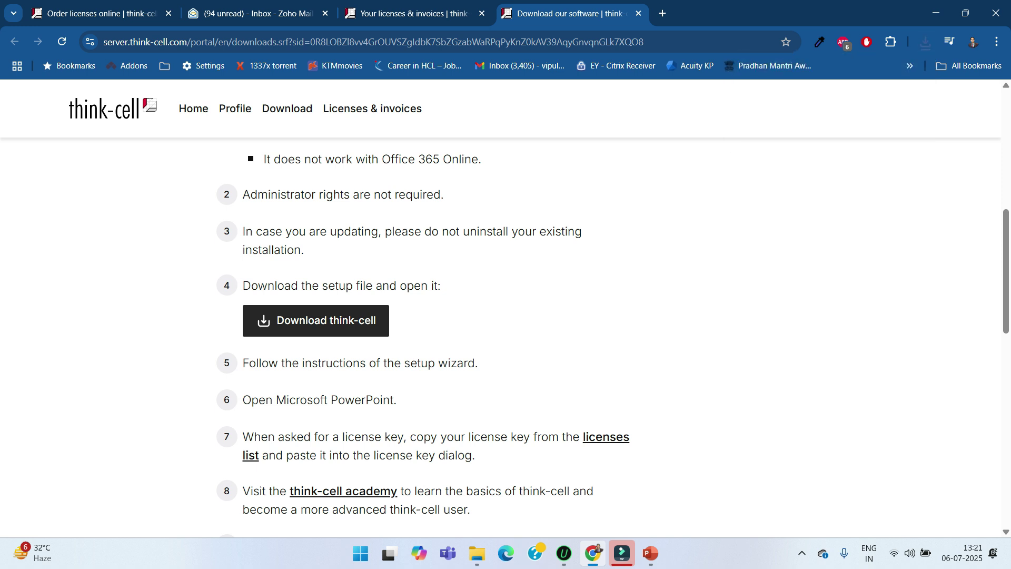
click(651, 554)
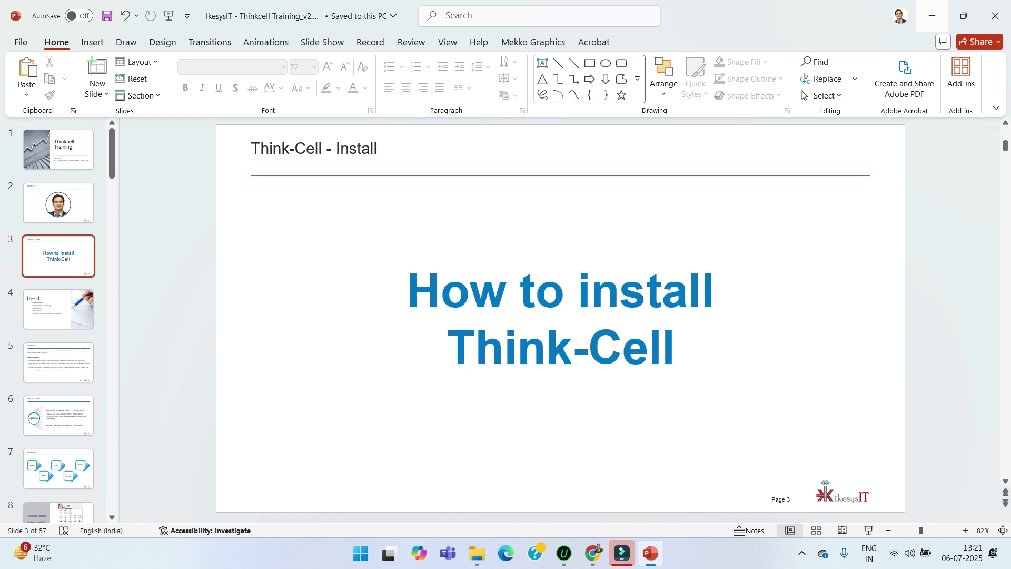
Return to Chrome and launch the think-cell setup file from the downloads list.
key(alt+Tab)
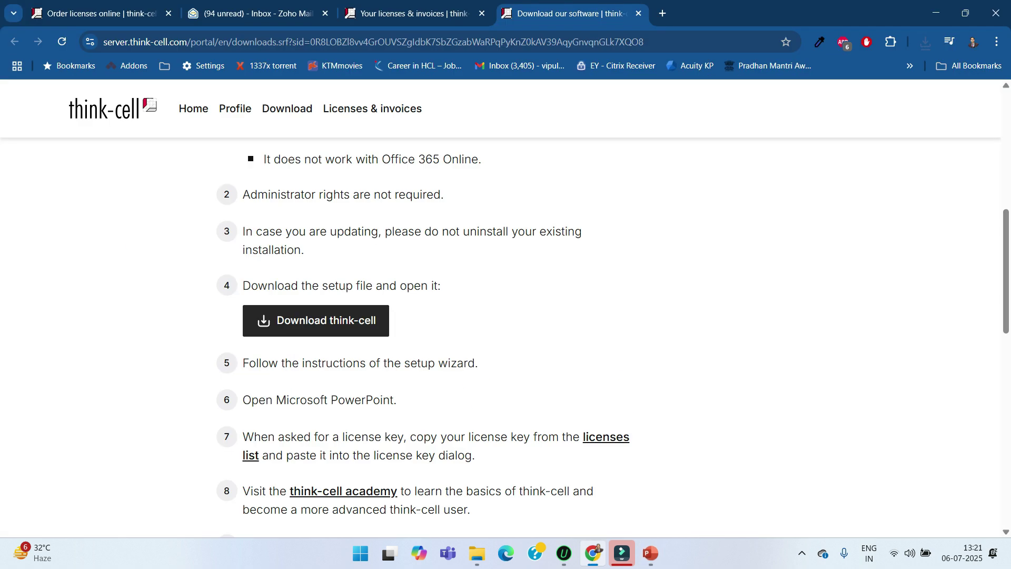
click(926, 42)
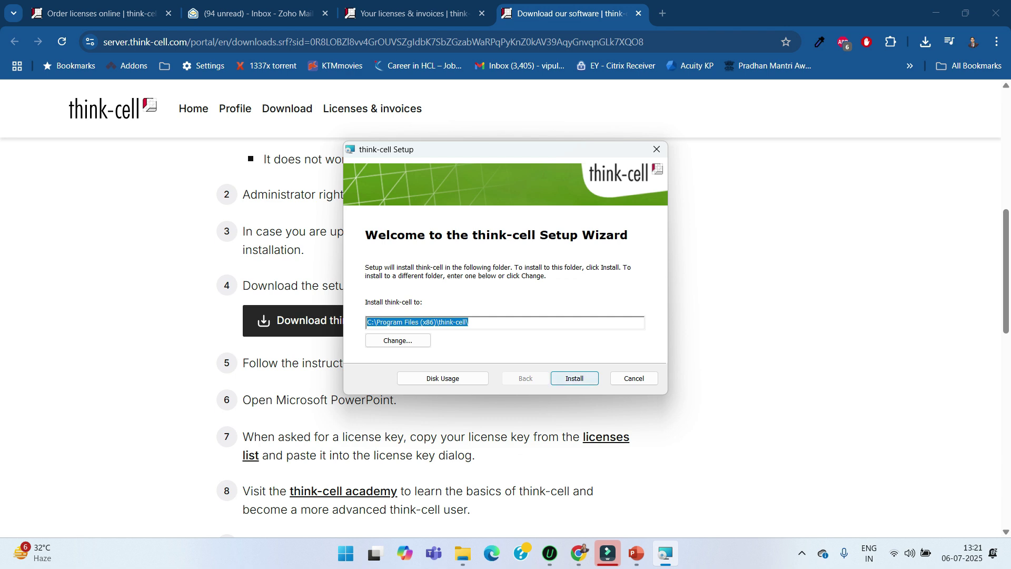
Install think-cell to the default folder and finish with 'Launch PowerPoint' checked.
click(574, 377)
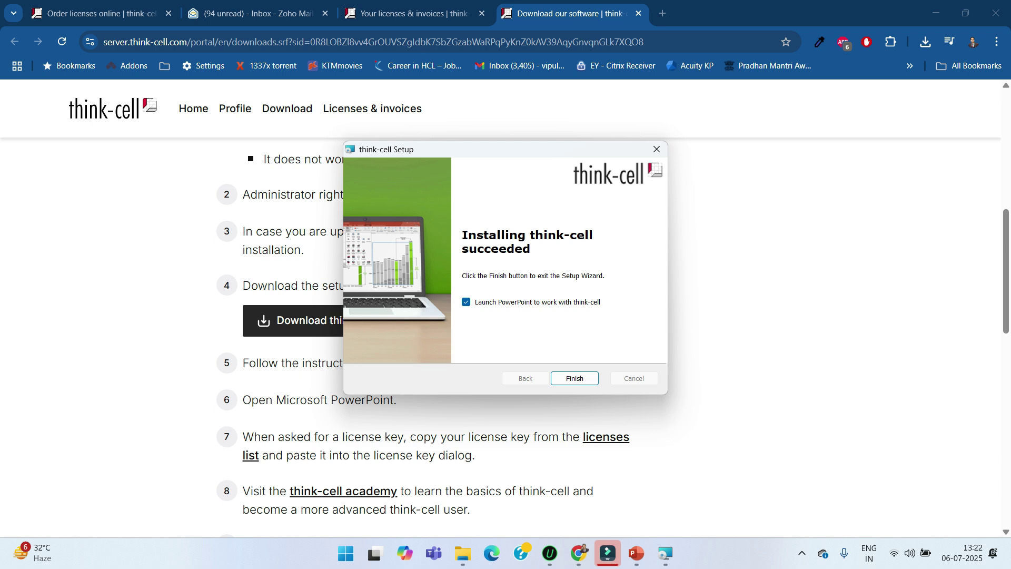
click(574, 377)
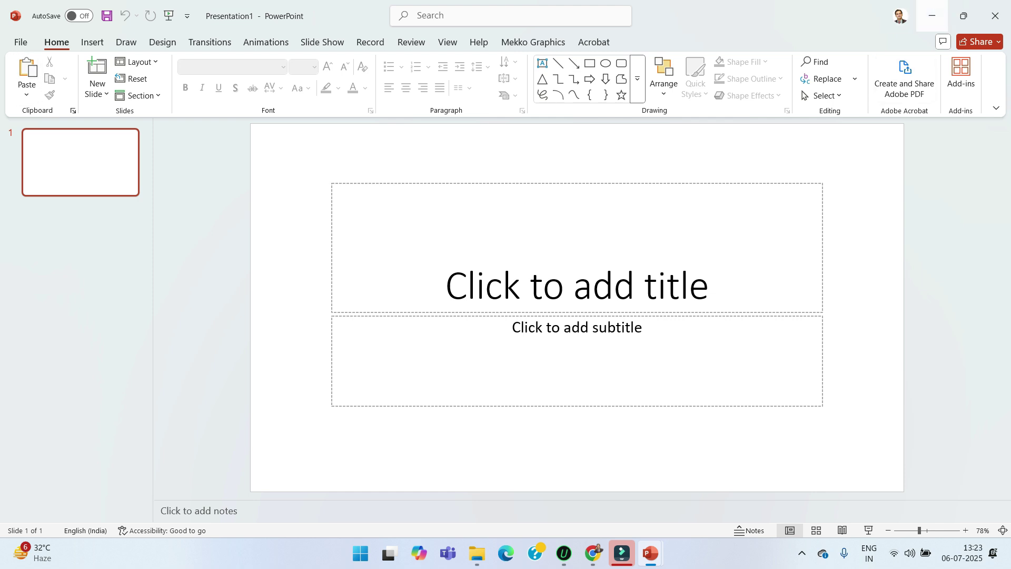
Close both presentations without saving and relaunch PowerPoint from a Windows search for 'power'.
click(994, 17)
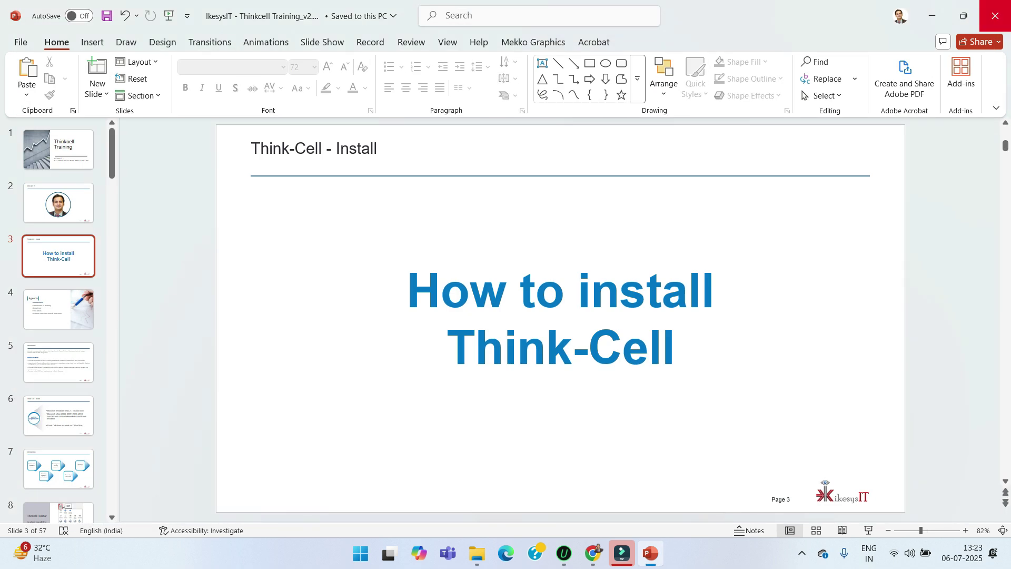
click(994, 16)
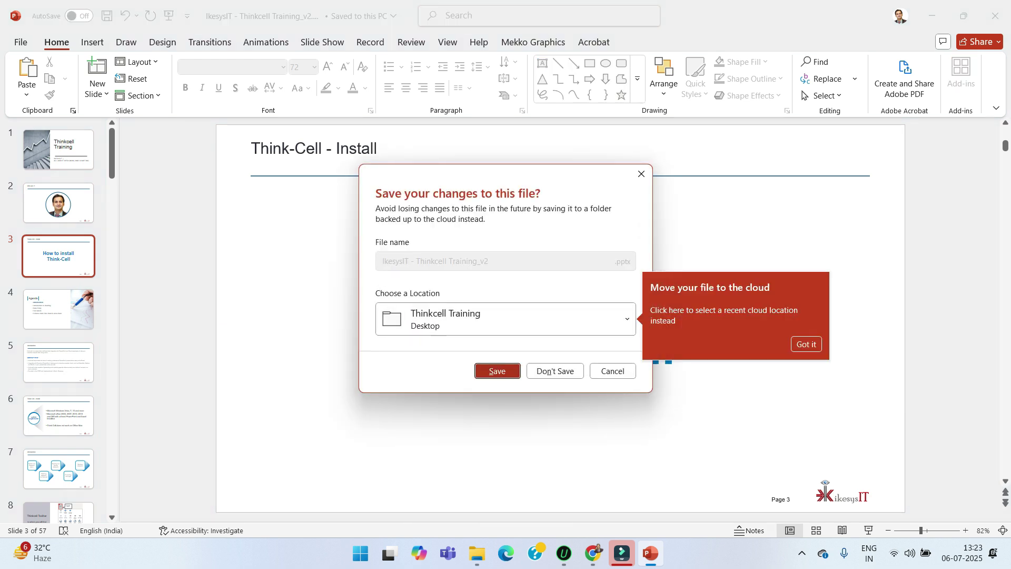
key(Return)
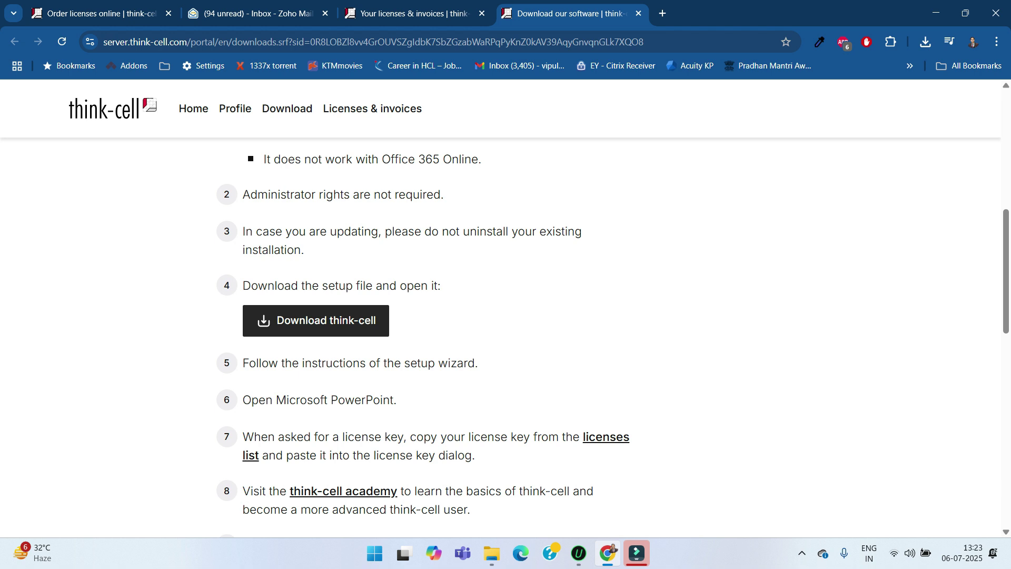
key(super+d)
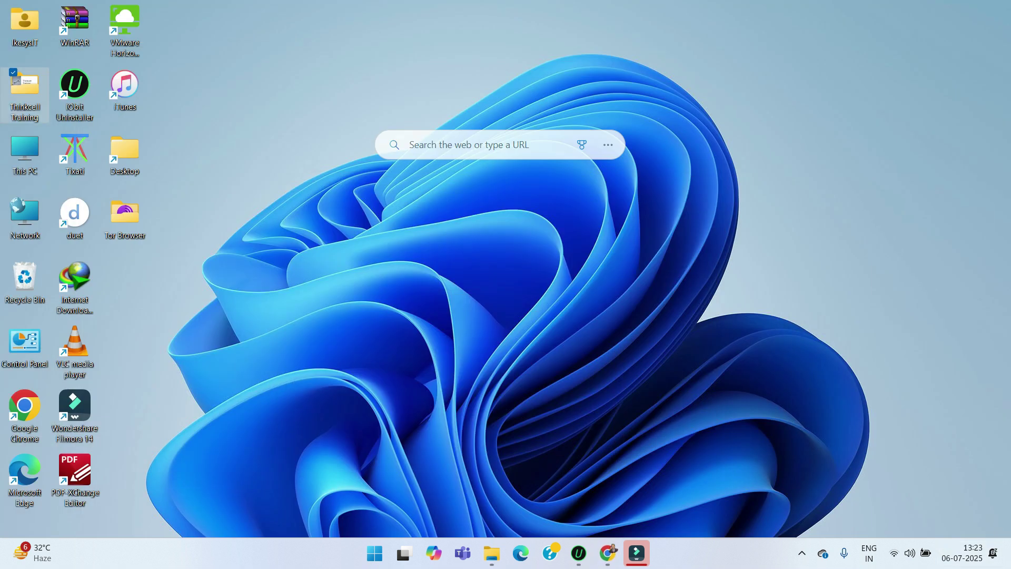
key(super)
text(po)
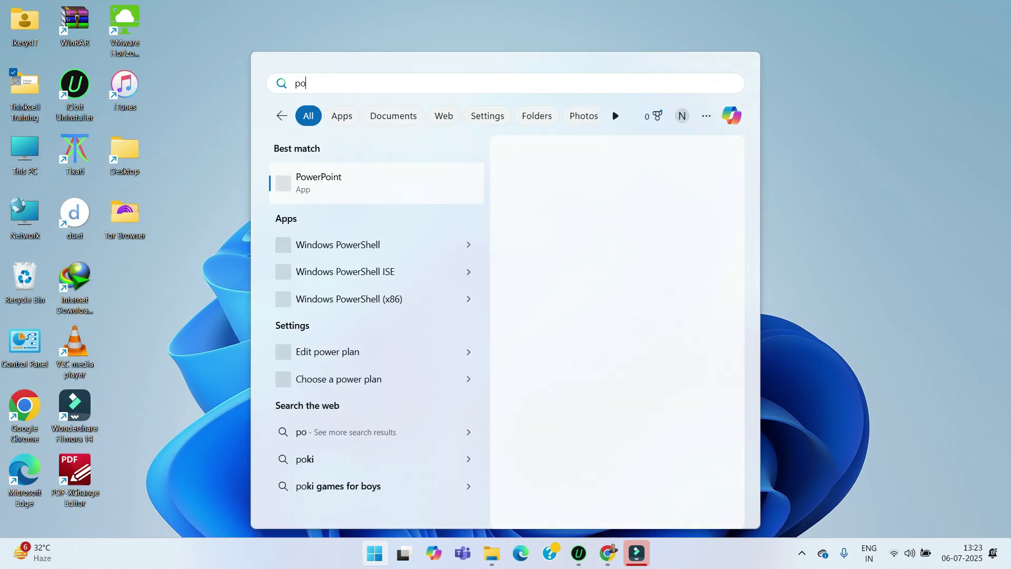
text(wer)
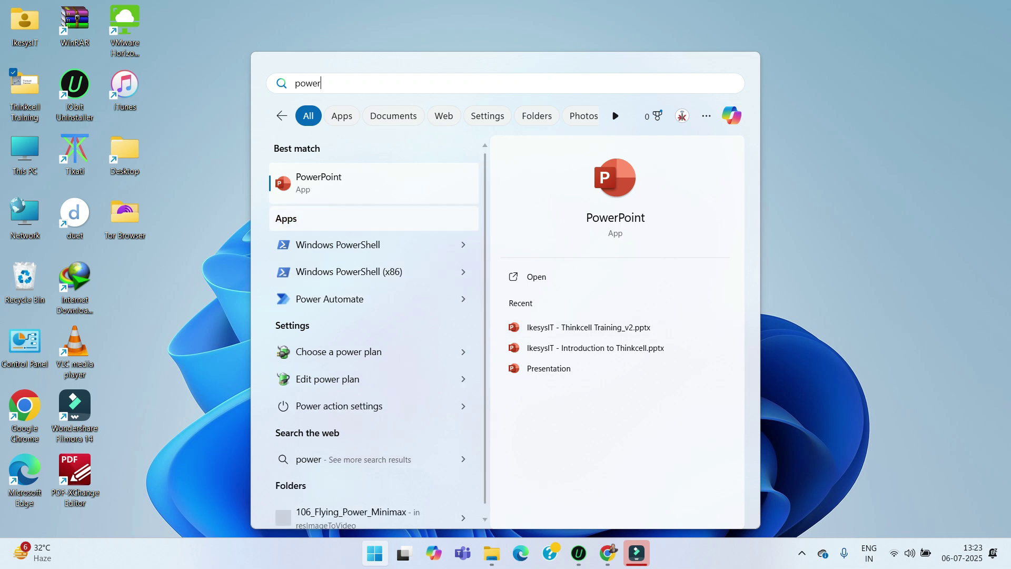
key(Return)
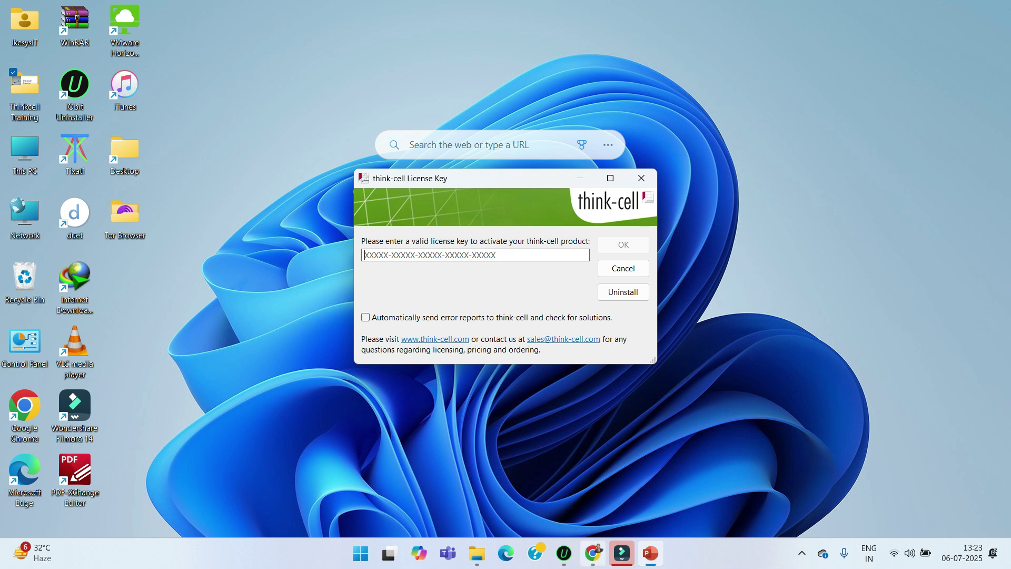
On the licenses page, check the first key's TRIAL status and 04-08-2025 expiration.
click(592, 553)
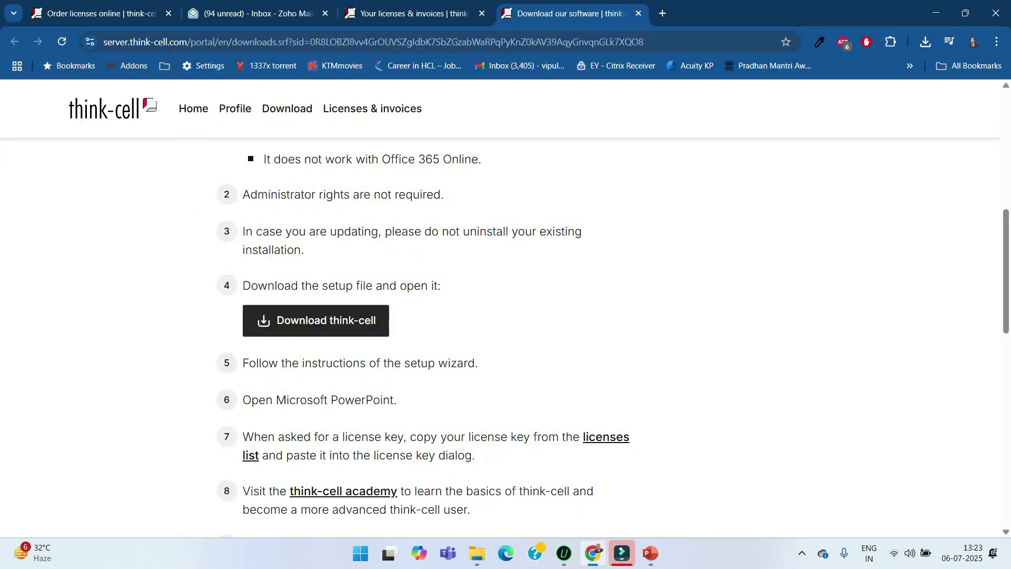
key(ctrl+shift+Tab)
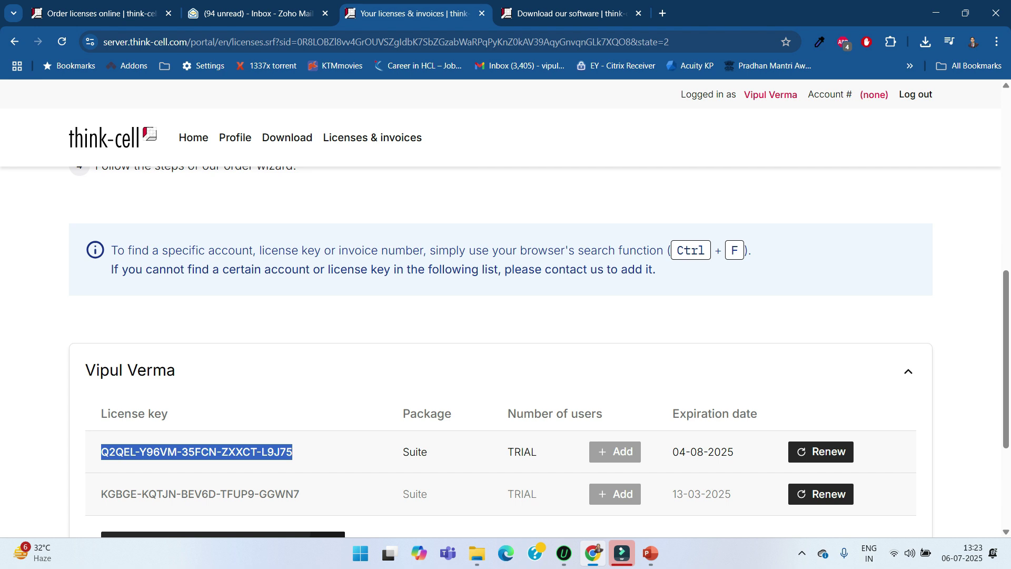
drag(508, 451, 537, 451)
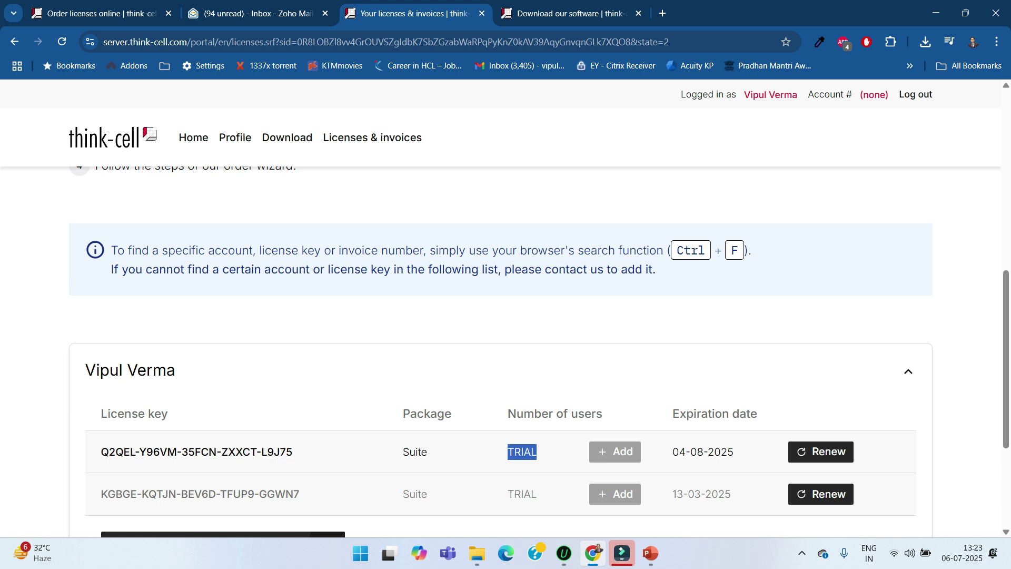
drag(673, 451, 735, 451)
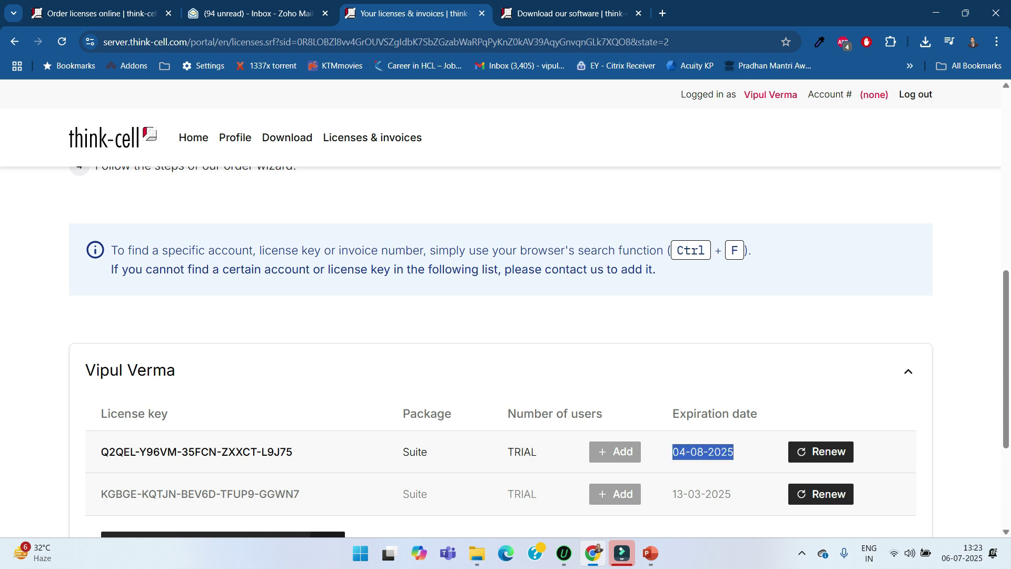
click(735, 452)
drag(101, 450, 292, 451)
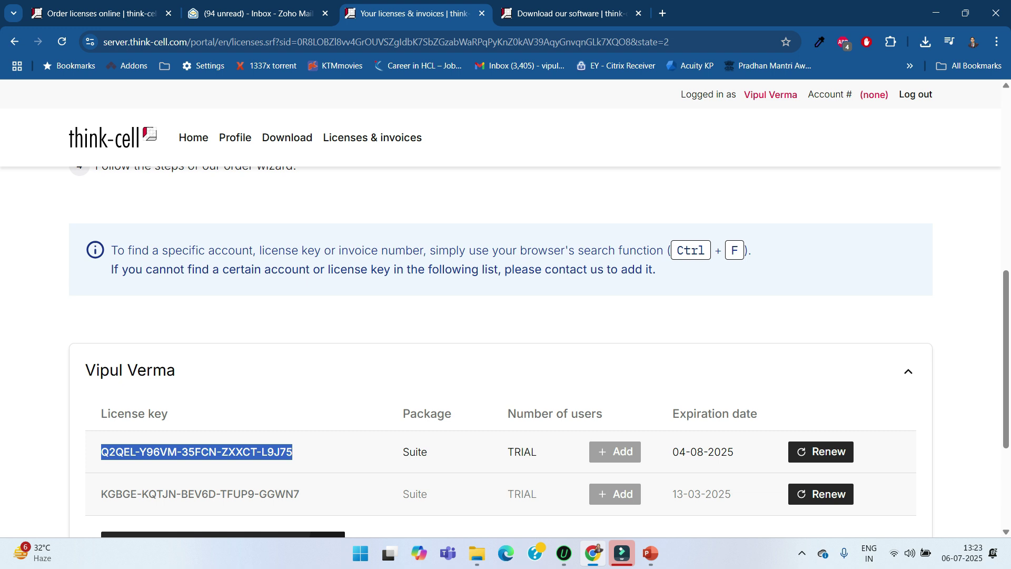
right_click(239, 451)
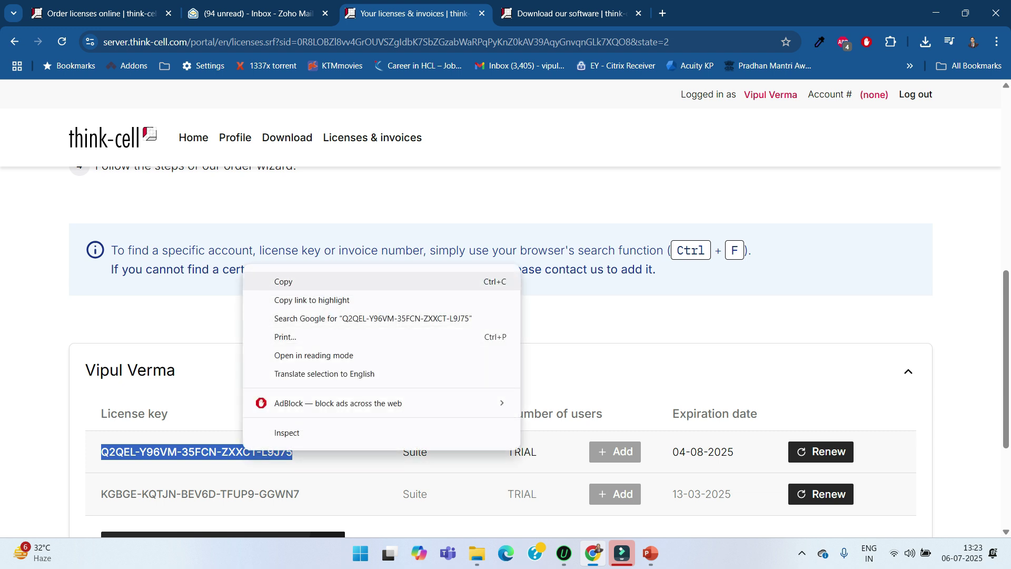
click(273, 282)
click(936, 13)
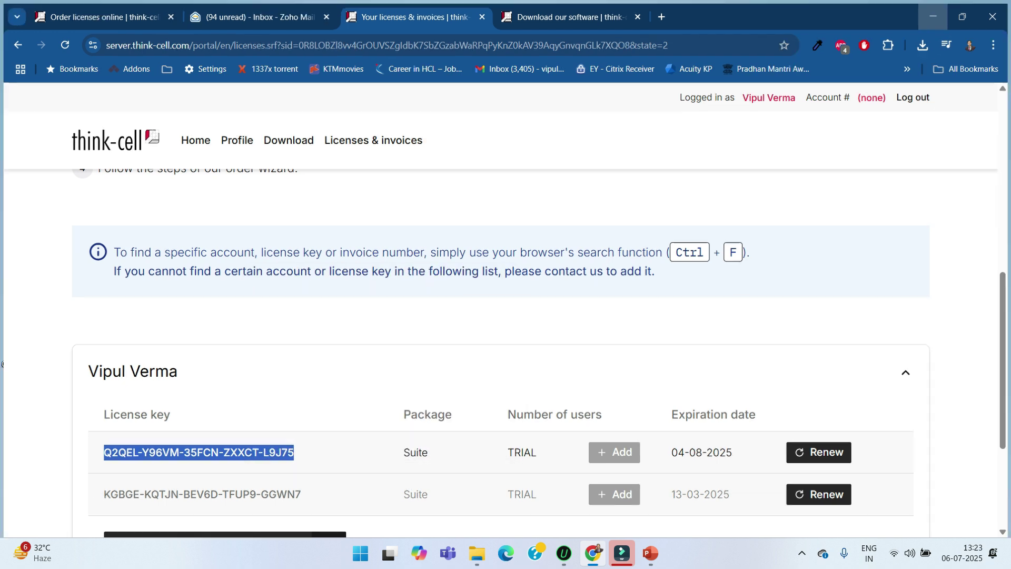
Paste the trial key, accept the terms, enable automatic error reports, and confirm with OK.
right_click(496, 255)
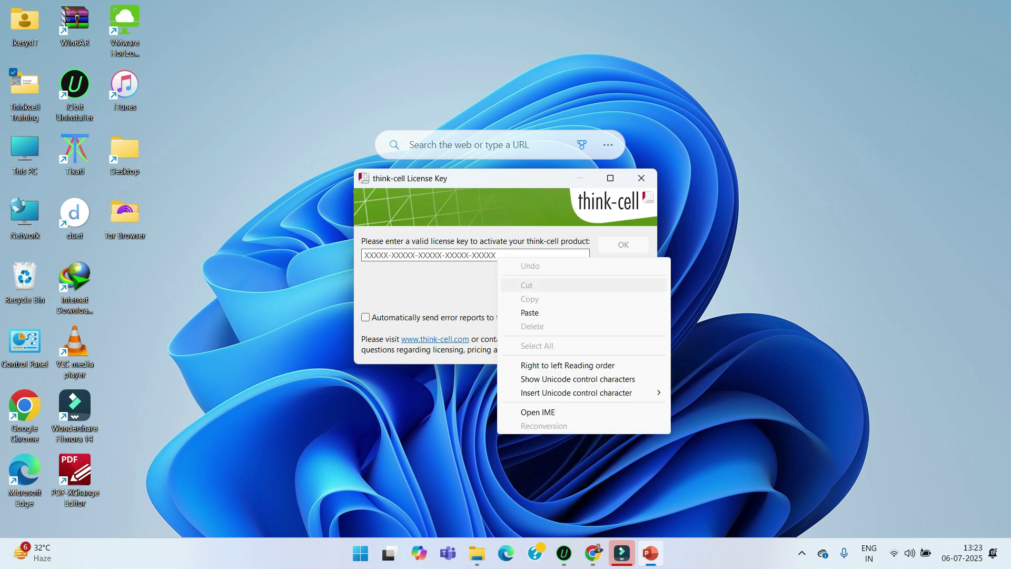
click(527, 311)
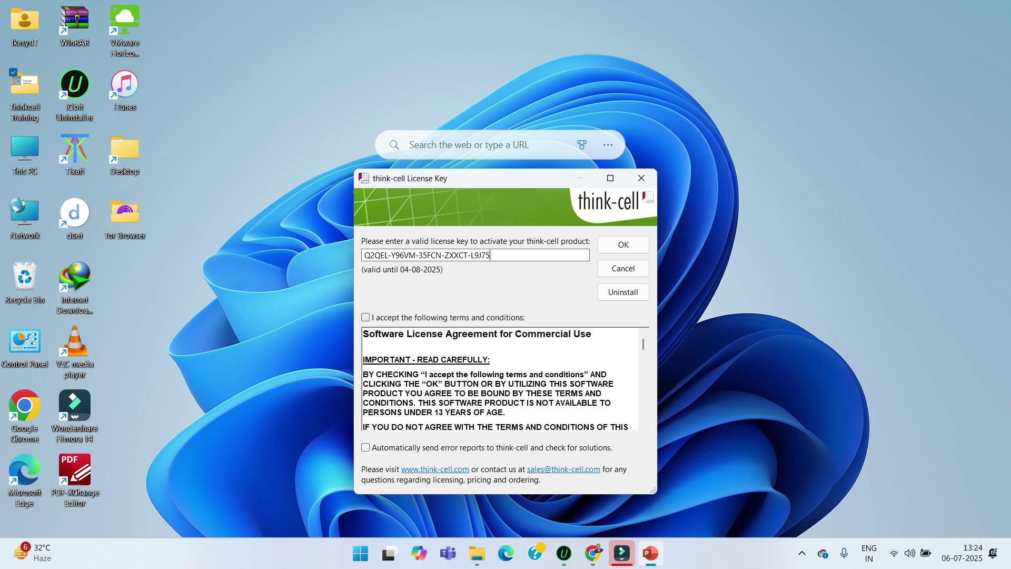
click(365, 317)
scroll(502, 380, down, 1)
scroll(502, 380, down, 5)
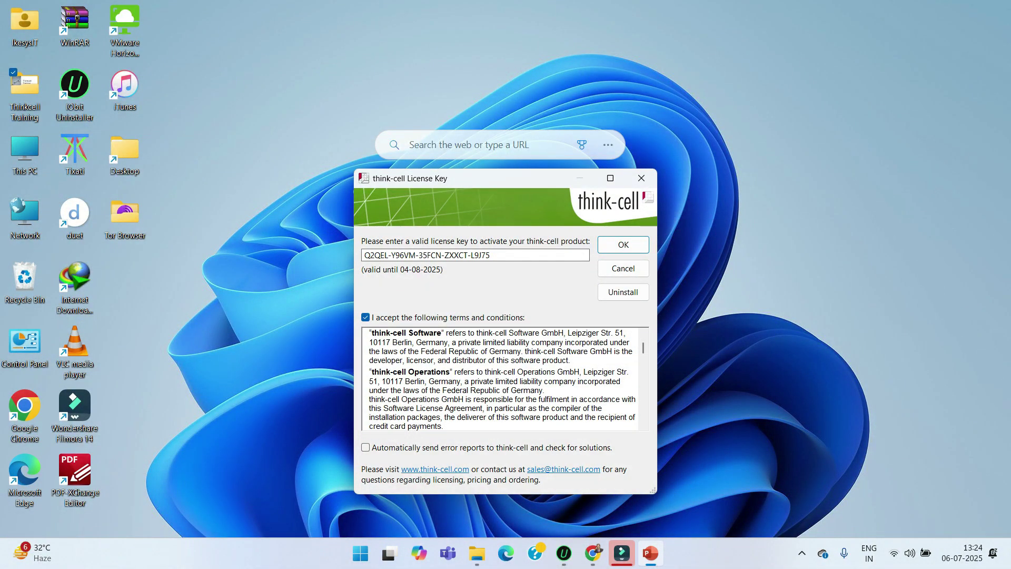
click(366, 447)
click(623, 245)
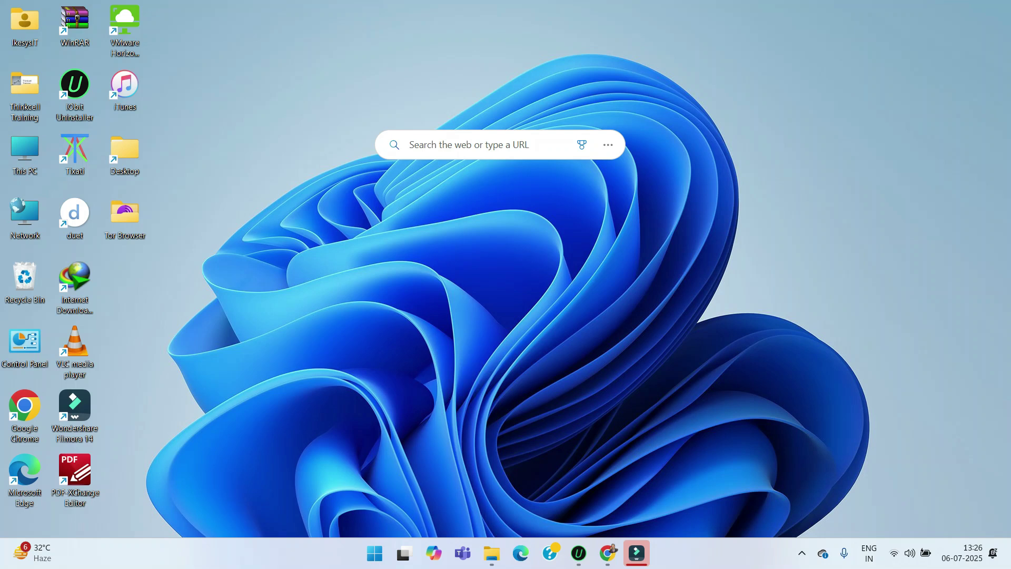
Launch PowerPoint from Start search and create a new blank presentation.
key(super)
text(po)
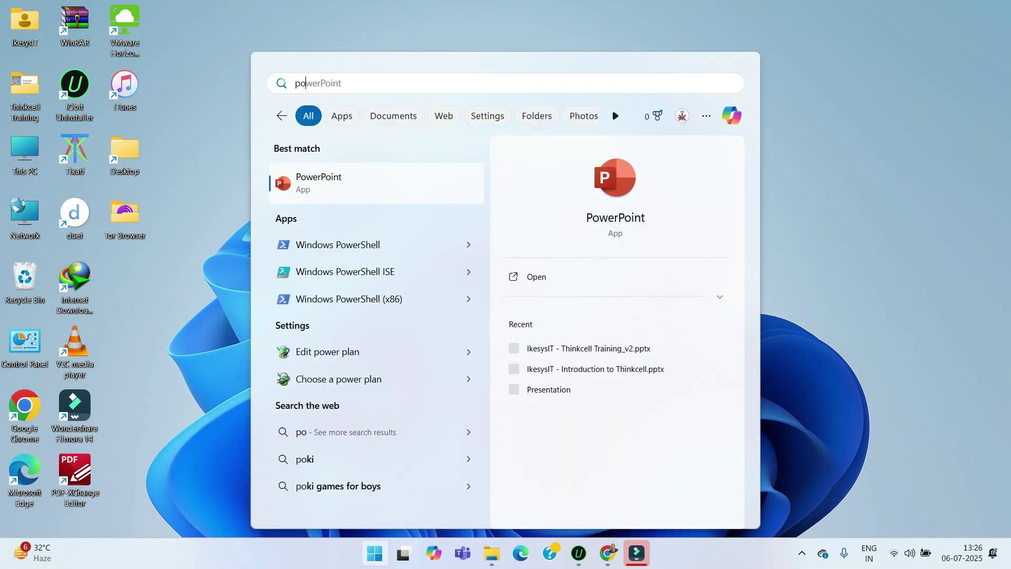
key(Return)
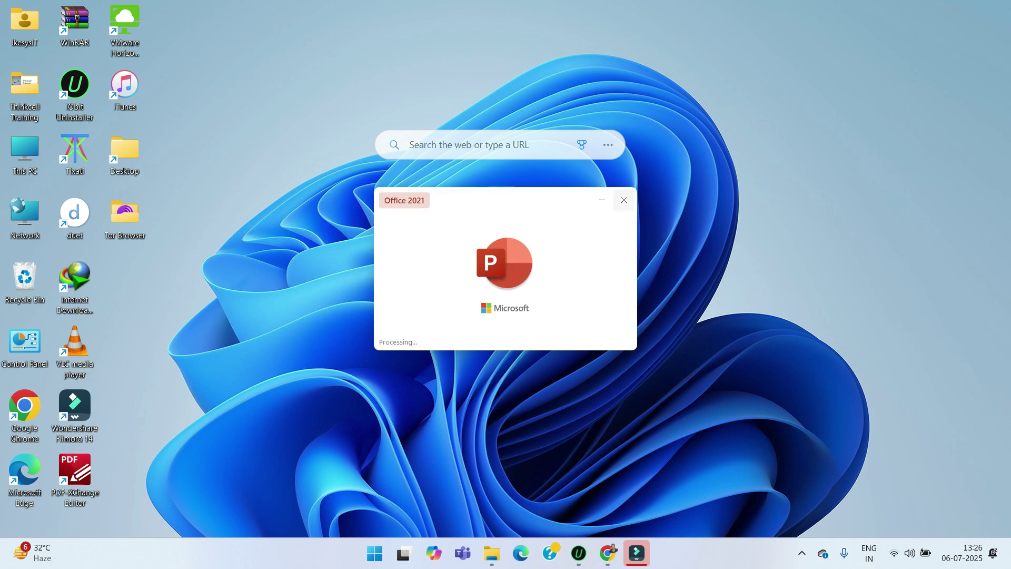
key(Return)
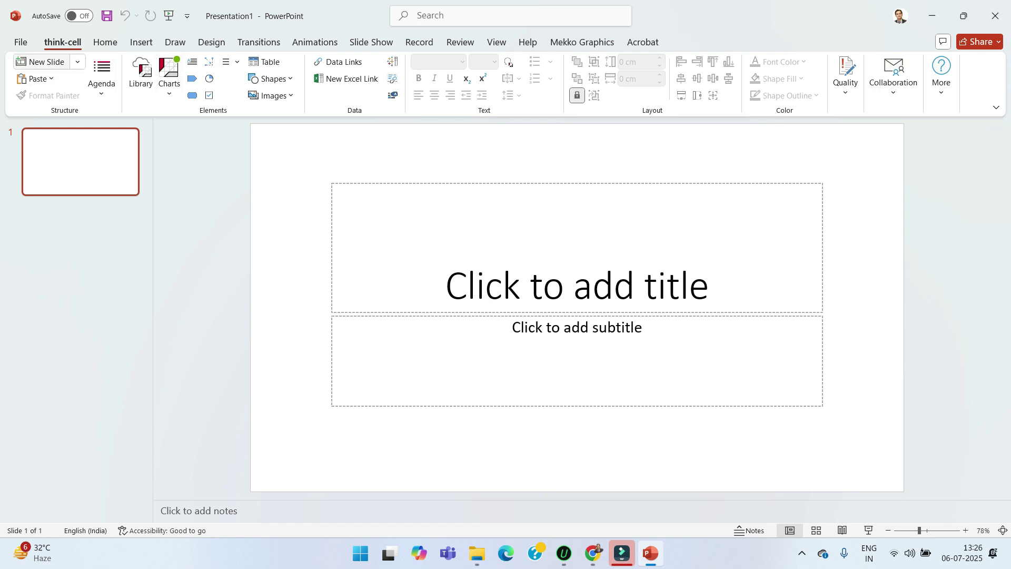
click(169, 79)
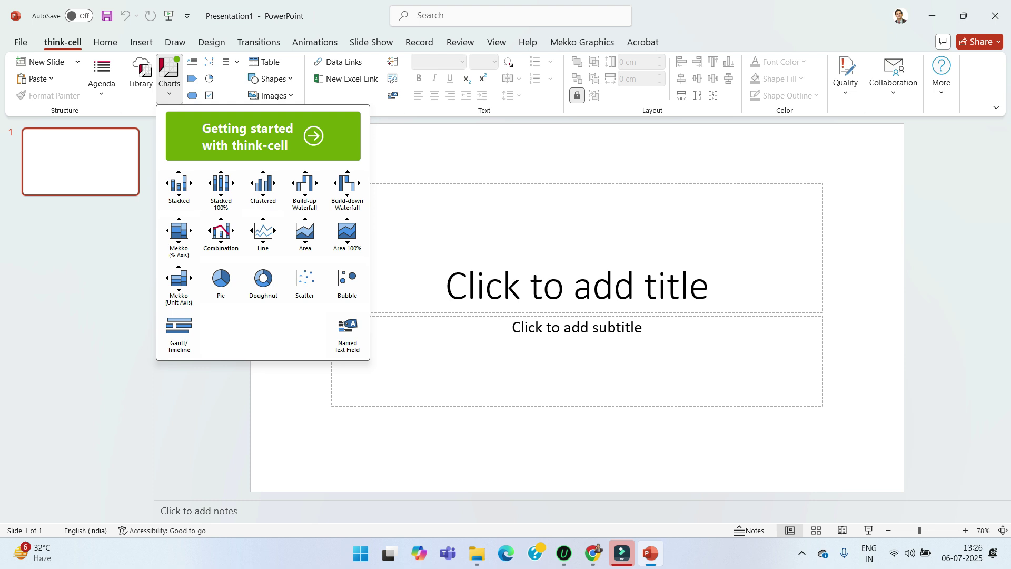
click(230, 62)
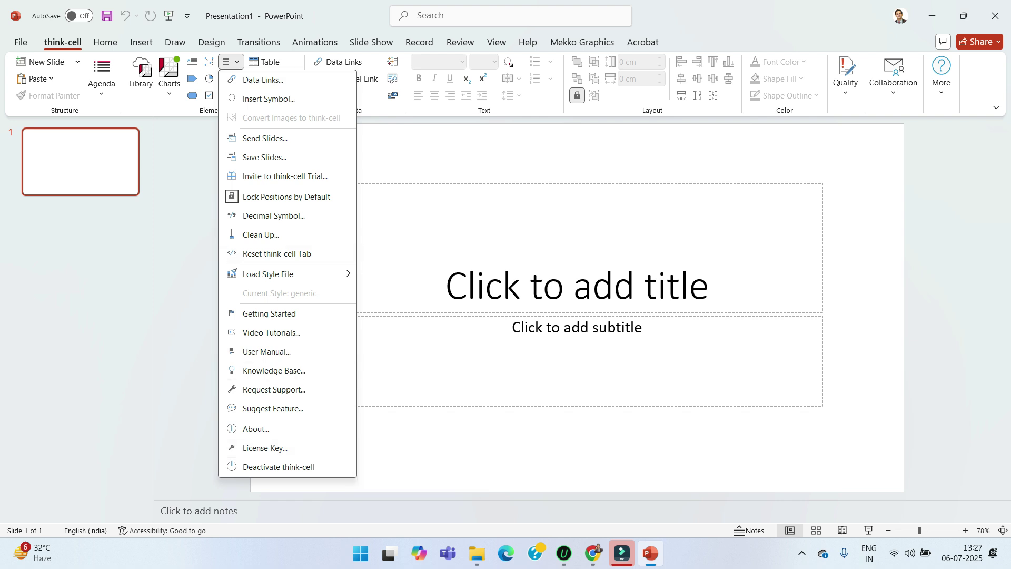
click(169, 79)
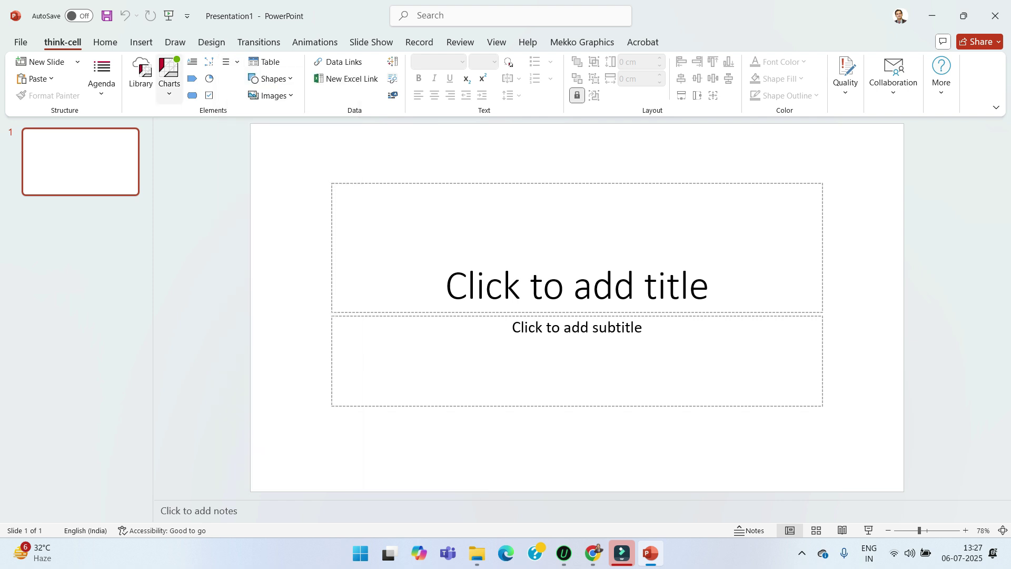
click(169, 79)
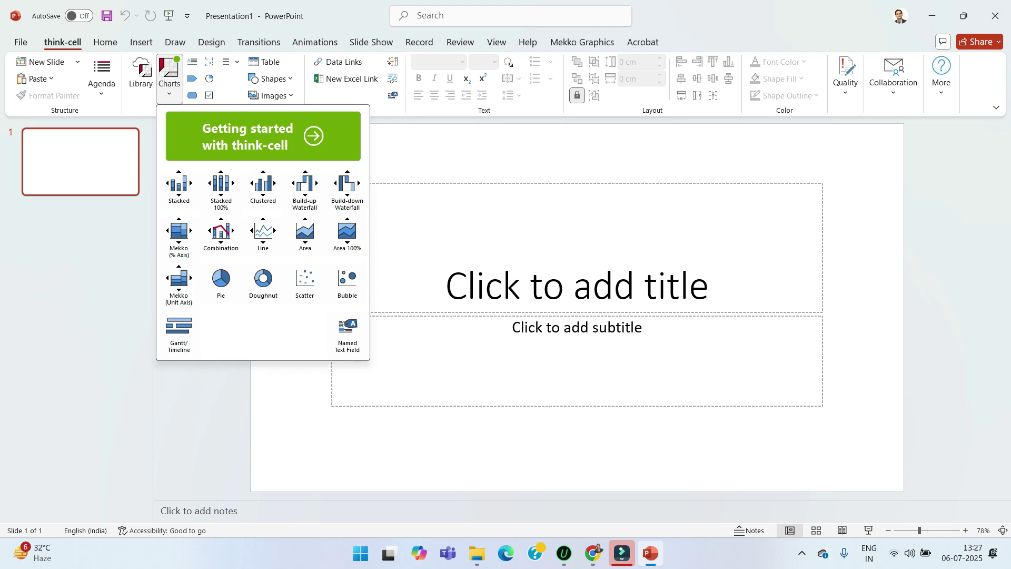
key(Escape)
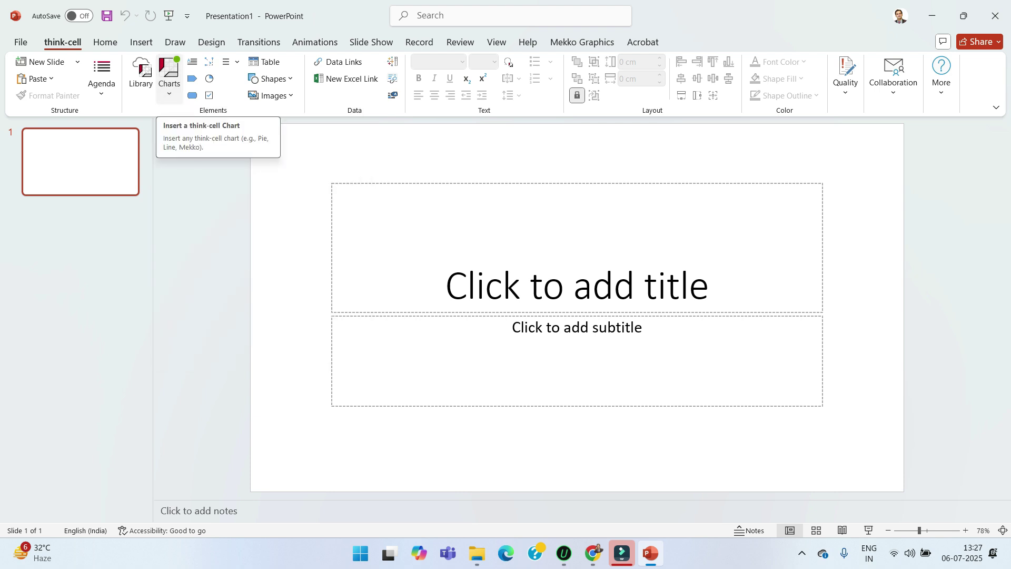